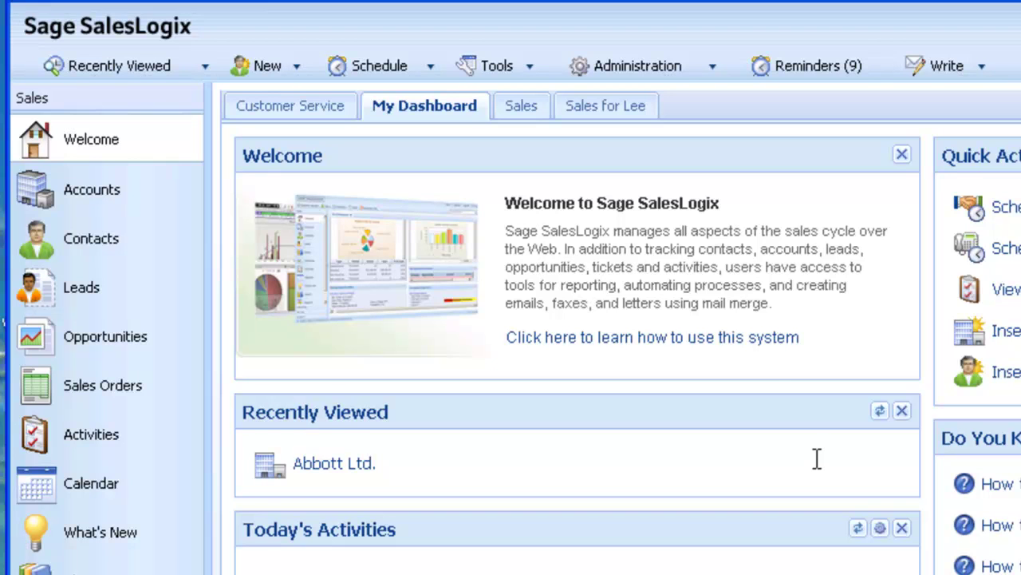
# Consult the help topic on working with dashboards from the My Dashboard tab and close it again
pyautogui.rightClick(464, 108)
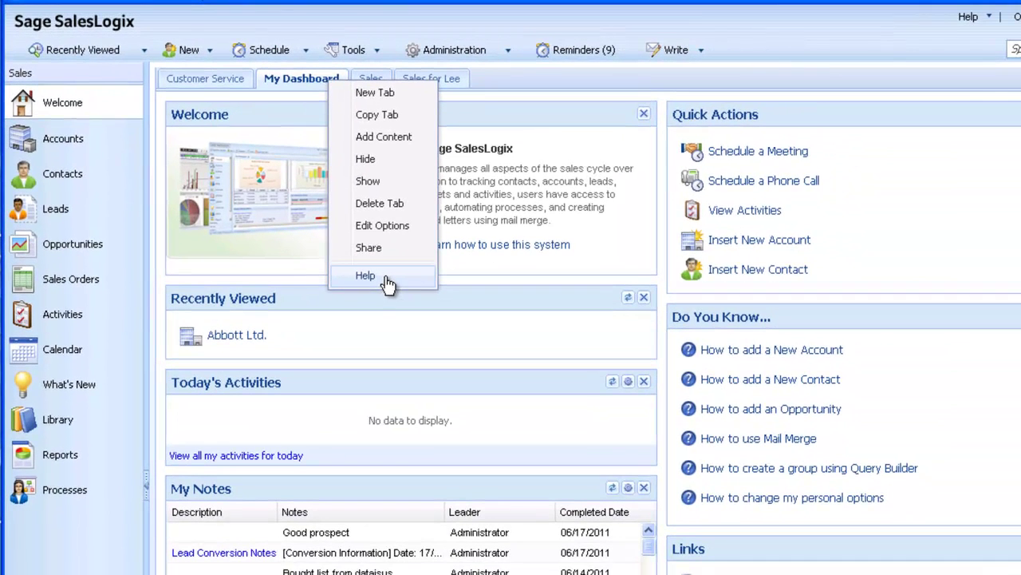
pyautogui.click(368, 275)
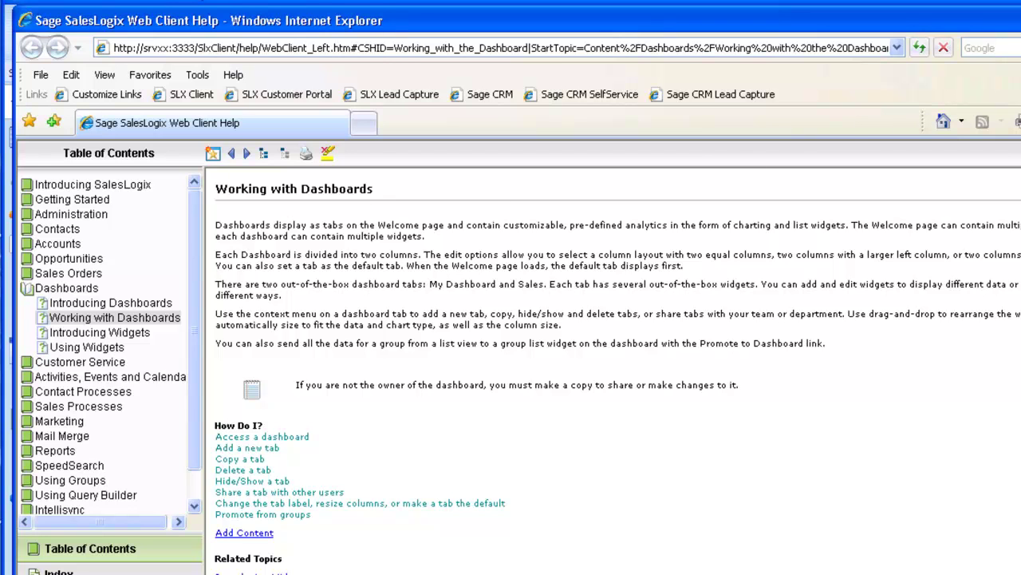
pyautogui.hotkey('alt', 'F4')
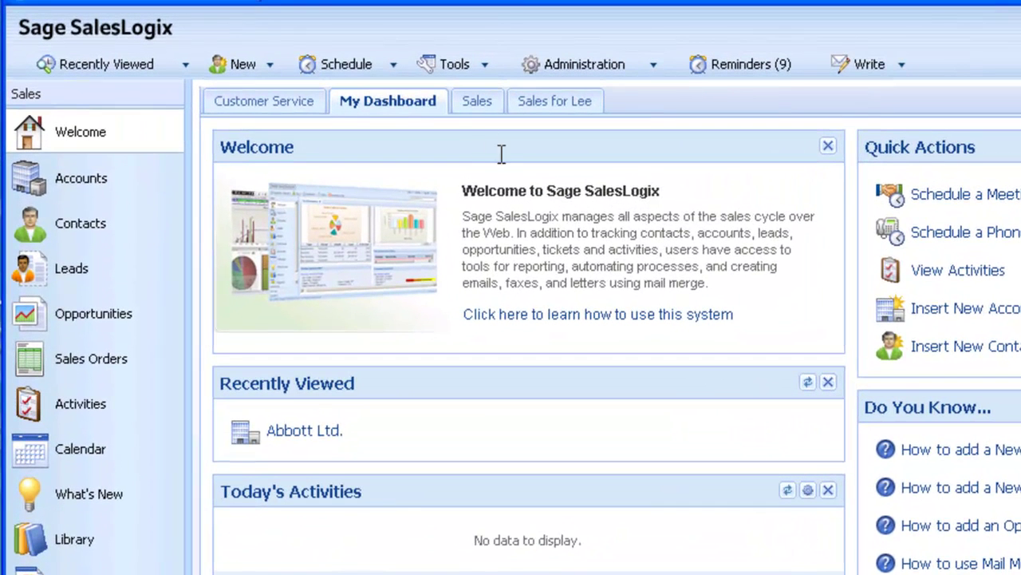
# Copy the Sales dashboard as a new dashboard named Pipeline
pyautogui.click(477, 104)
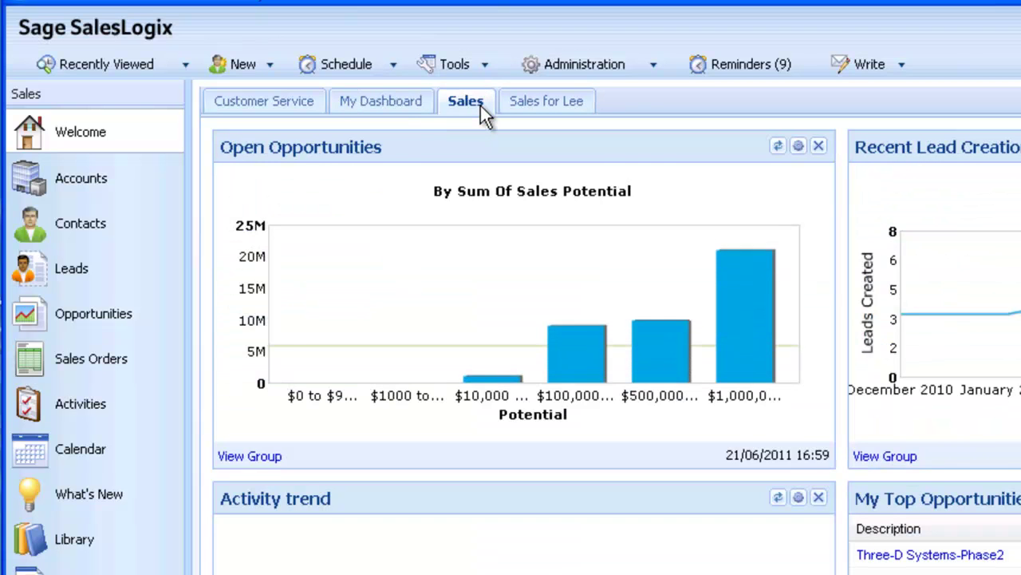
pyautogui.rightClick(483, 110)
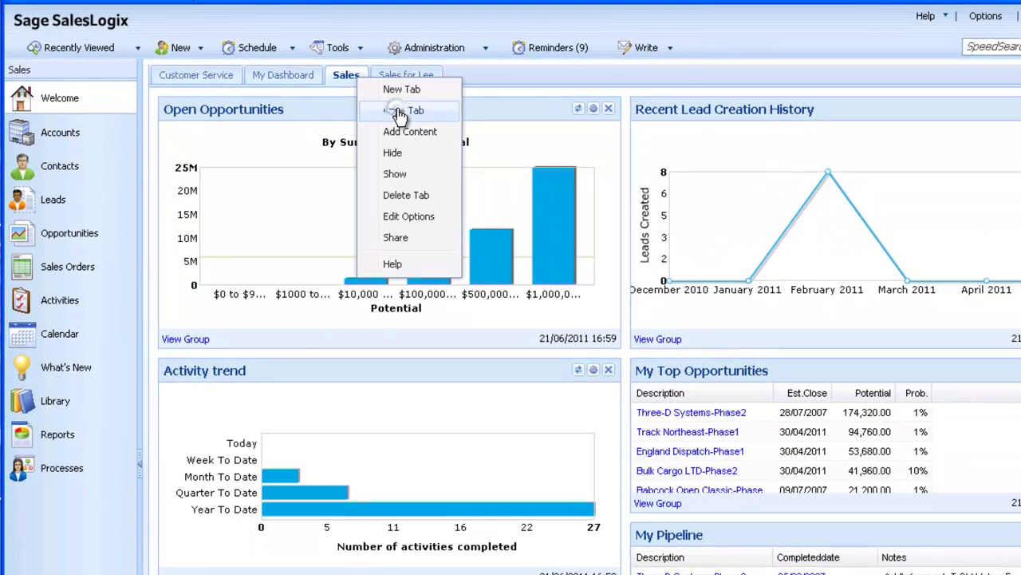
pyautogui.click(403, 115)
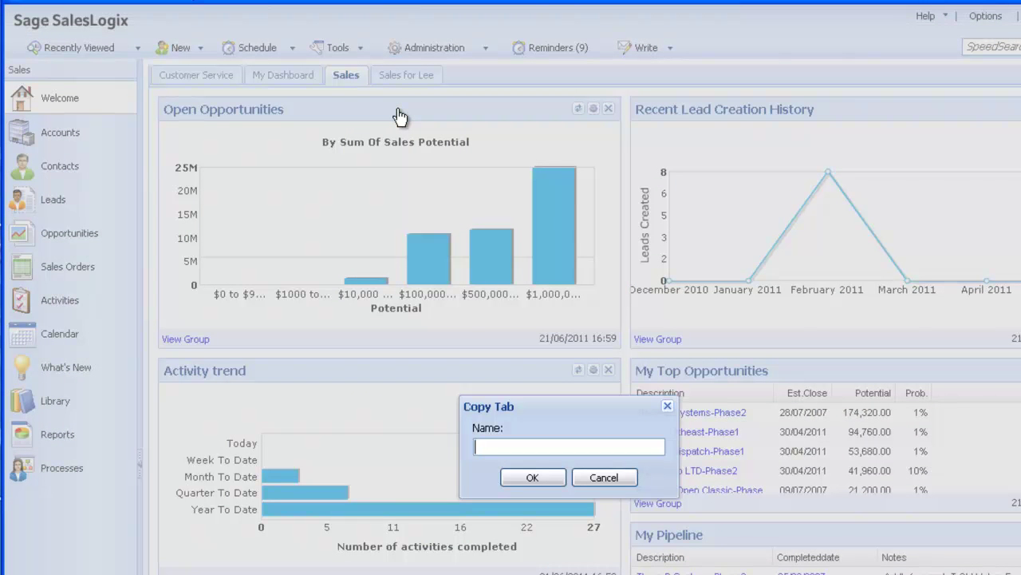
pyautogui.write('Pipeline')
pyautogui.click(533, 479)
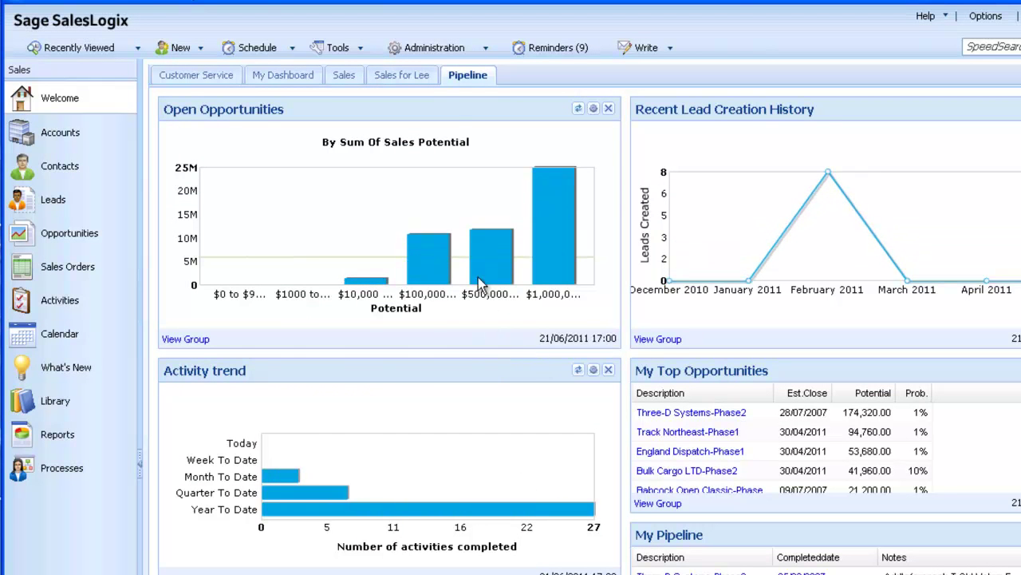
# Add a Funnel Chart widget to the Pipeline dashboard and title it Sales Funnel
pyautogui.rightClick(471, 82)
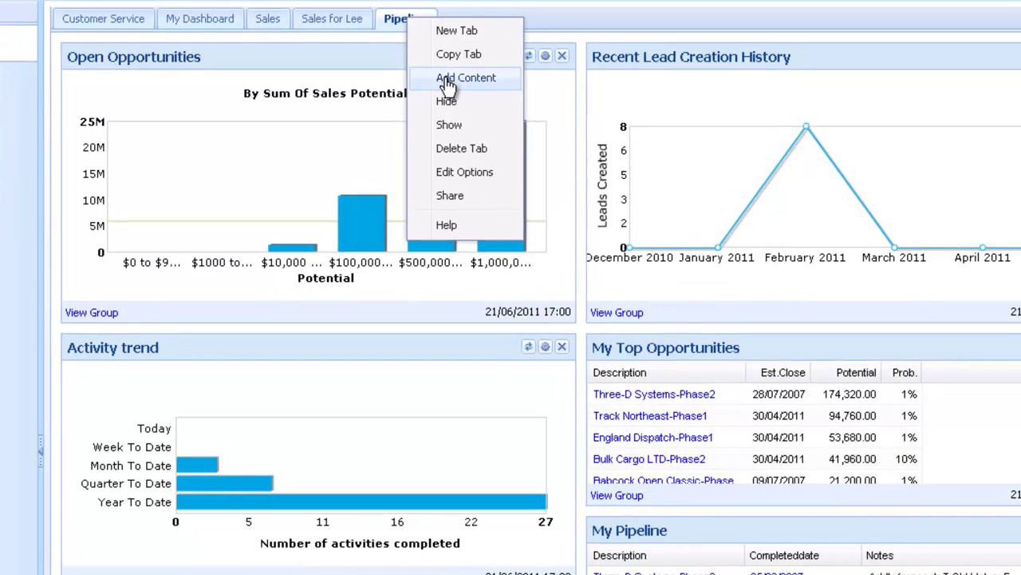
pyautogui.click(447, 80)
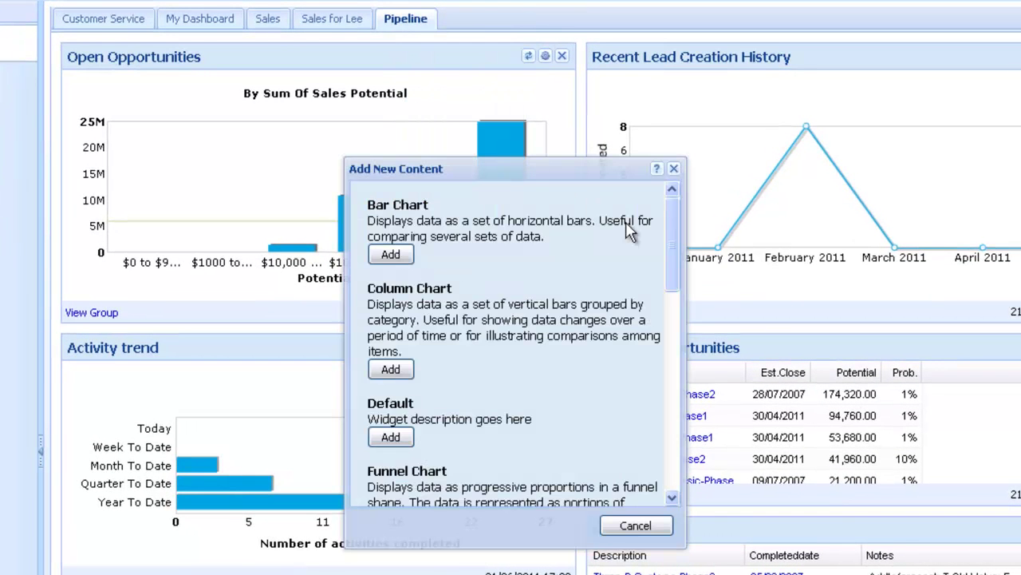
pyautogui.moveTo(672, 243); pyautogui.dragTo(668, 280)
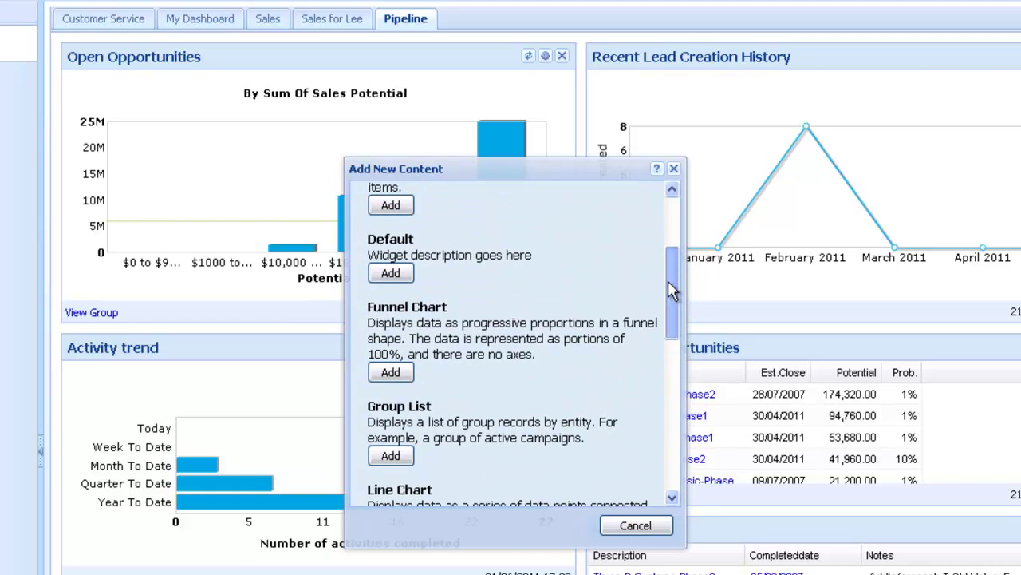
pyautogui.click(399, 372)
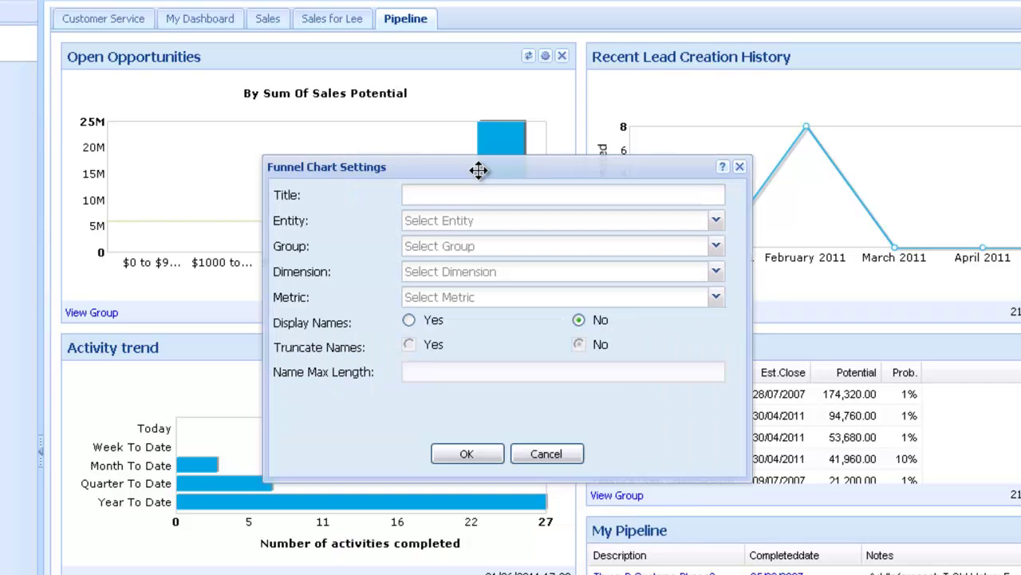
pyautogui.click(550, 192)
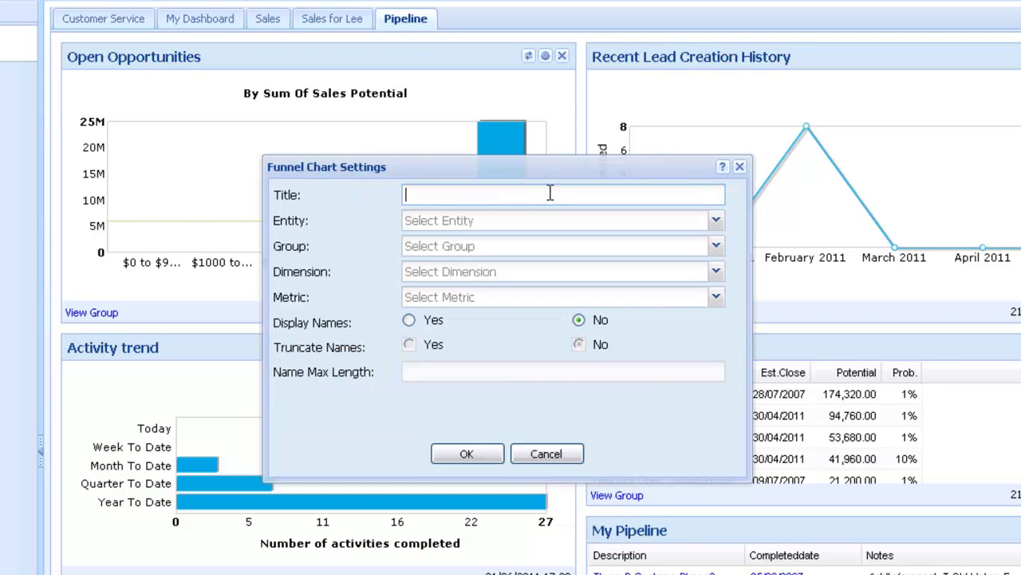
pyautogui.write('Sales Funnel')
# Set the funnel chart's entity to Opportunity, its group to All Open and its dimension to Stage
pyautogui.click(720, 224)
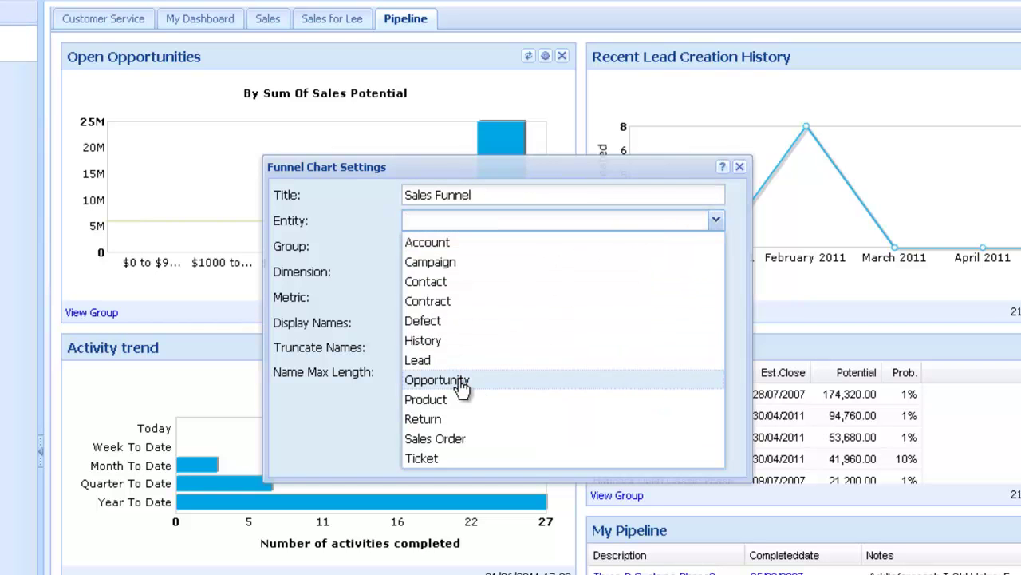
pyautogui.click(461, 384)
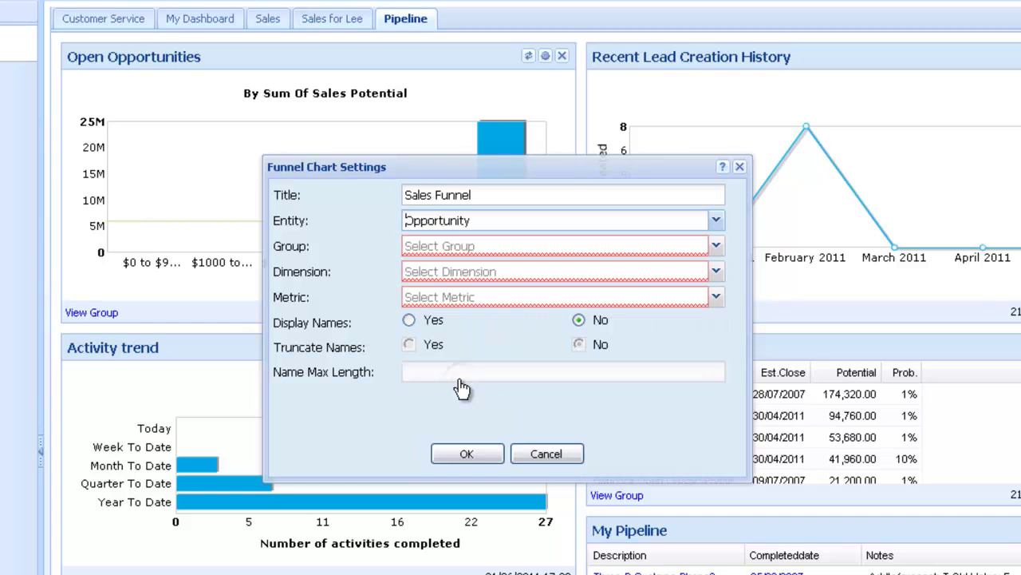
pyautogui.click(715, 247)
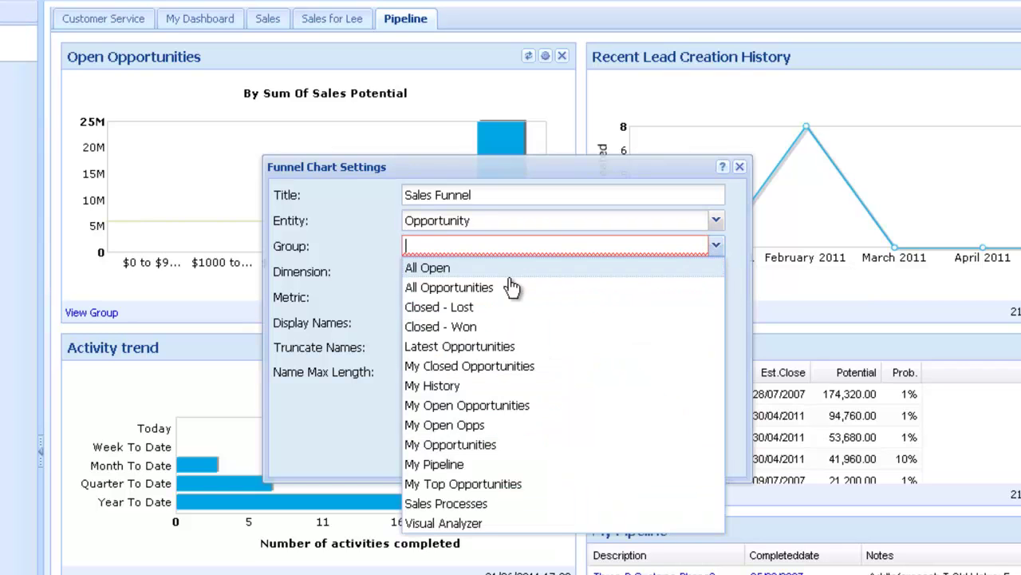
pyautogui.click(438, 271)
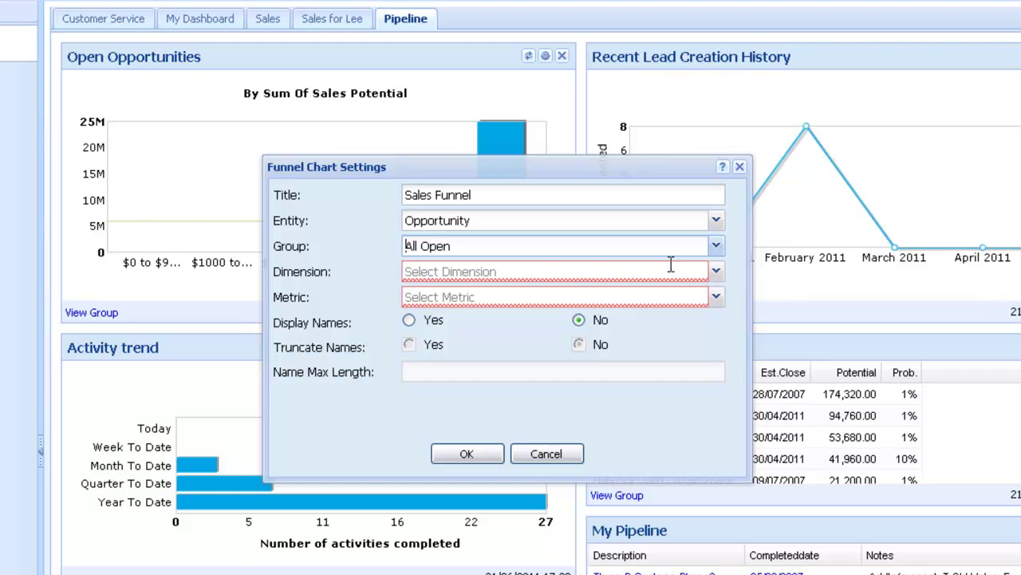
pyautogui.click(718, 273)
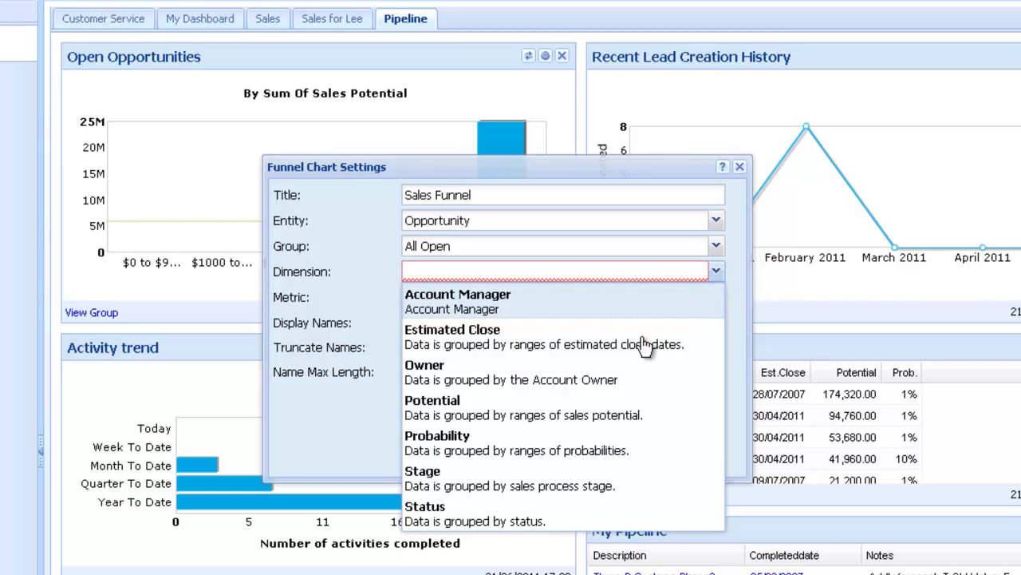
pyautogui.click(432, 476)
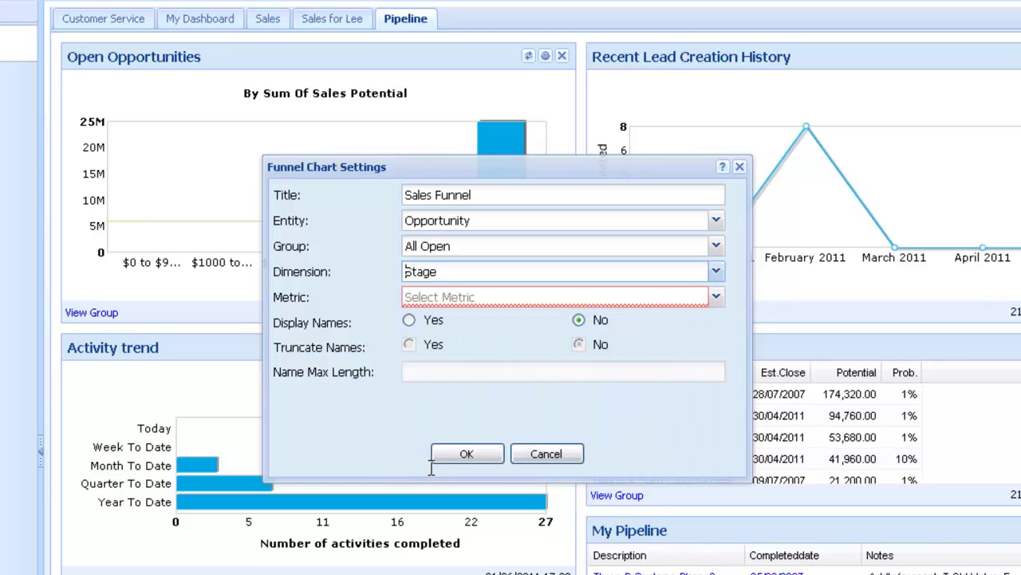
# Set the funnel chart's metric to Count Opportunities, turn on Display Names and create the chart
pyautogui.click(716, 299)
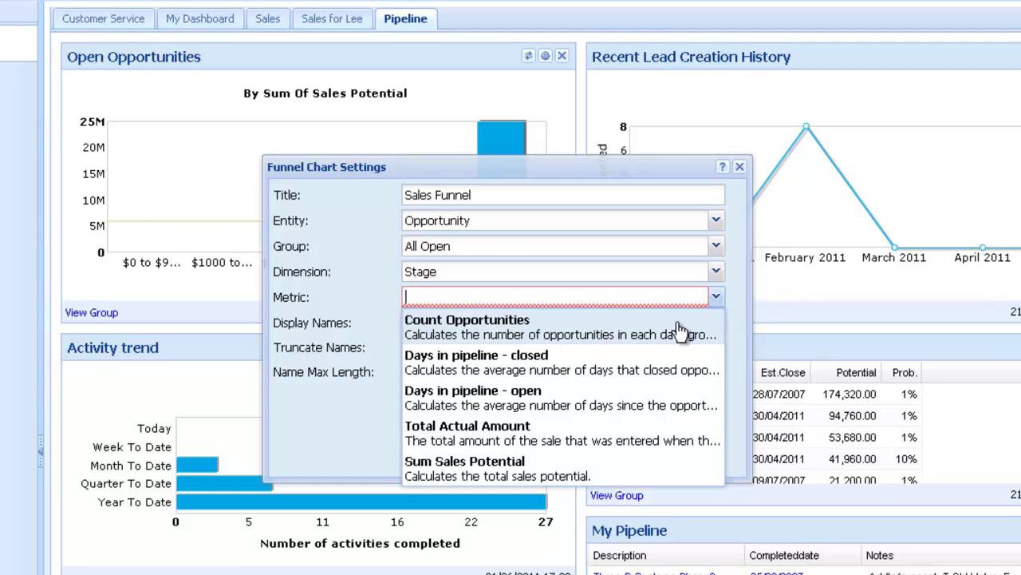
pyautogui.click(515, 328)
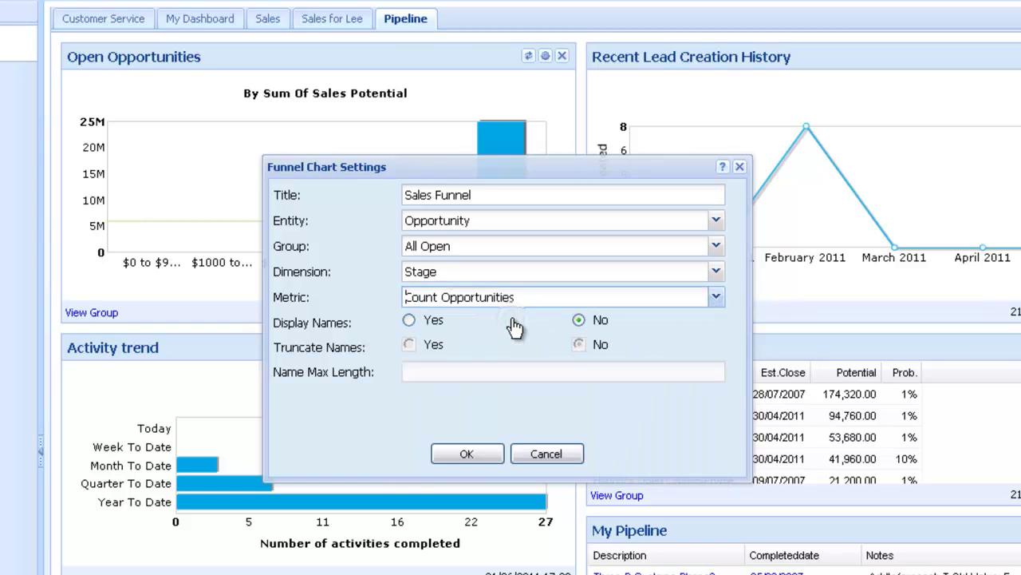
pyautogui.click(408, 320)
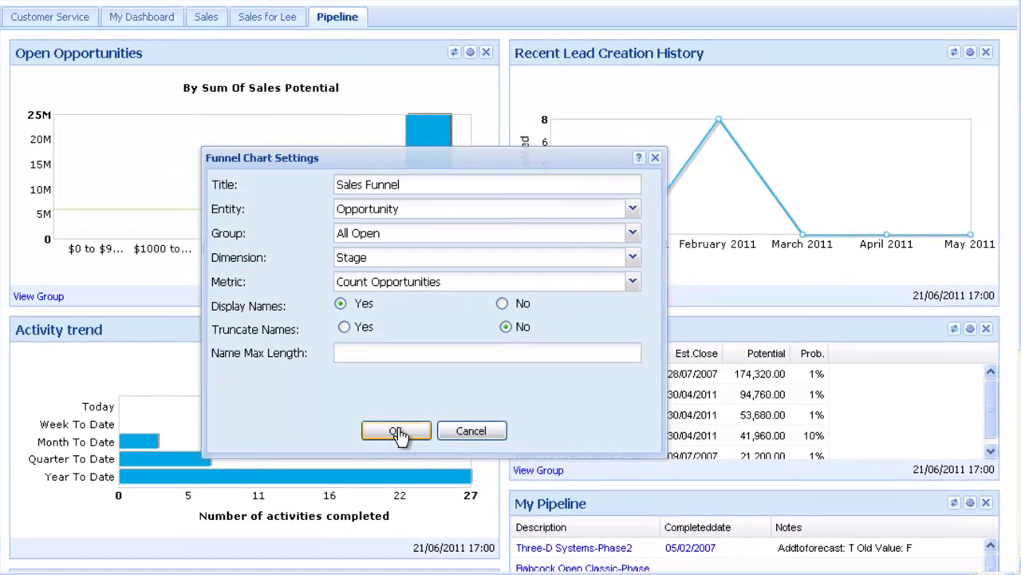
pyautogui.click(397, 431)
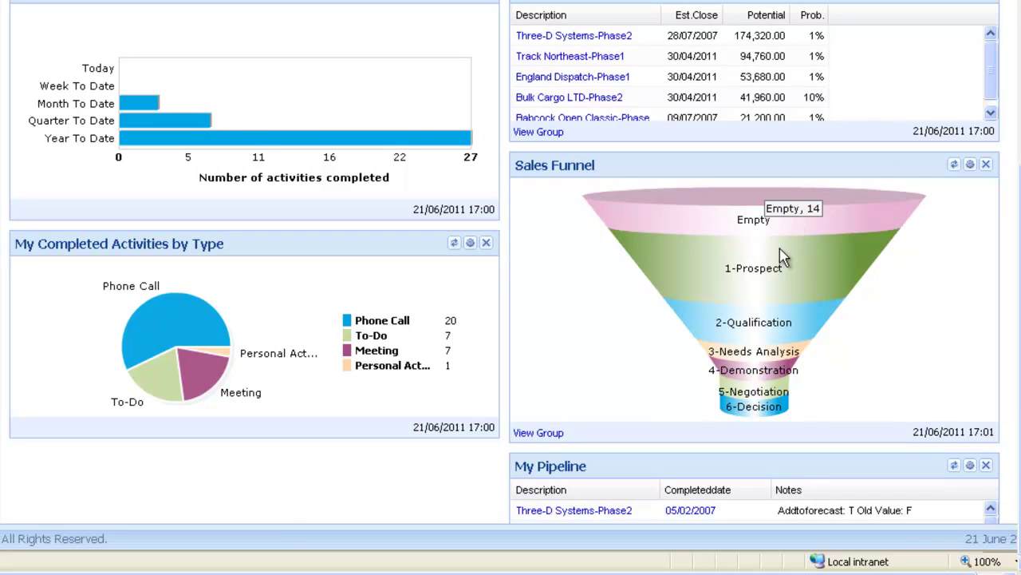
# Move the Sales Funnel widget to the head of its column, above Recent Lead Creation History
pyautogui.moveTo(771, 272)
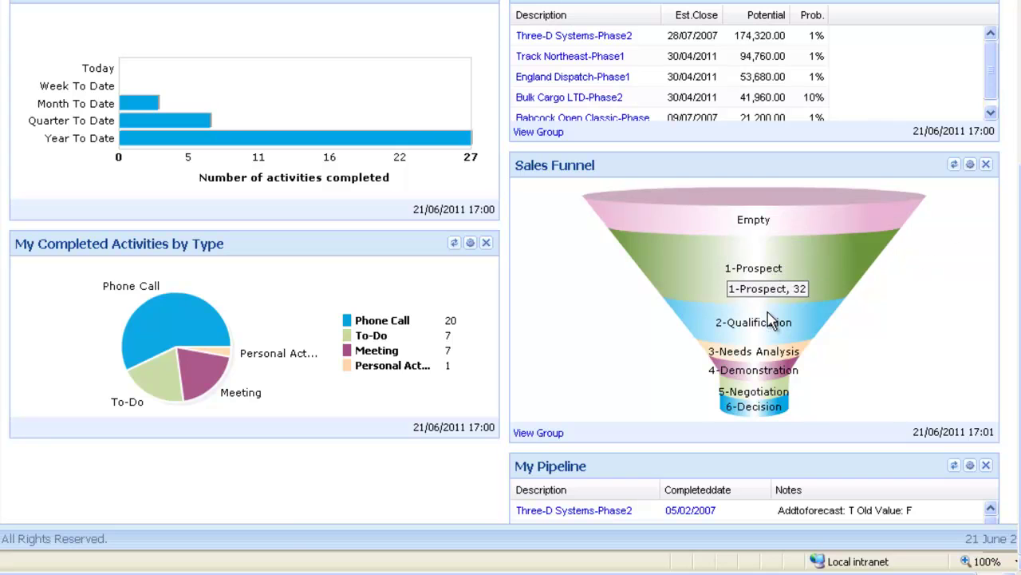
pyautogui.moveTo(773, 329)
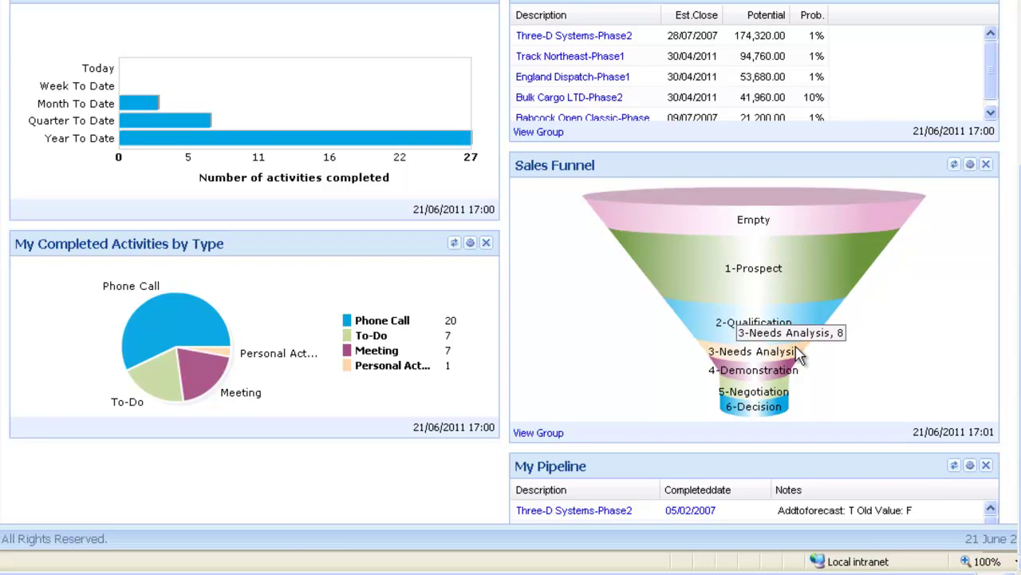
pyautogui.moveTo(782, 382)
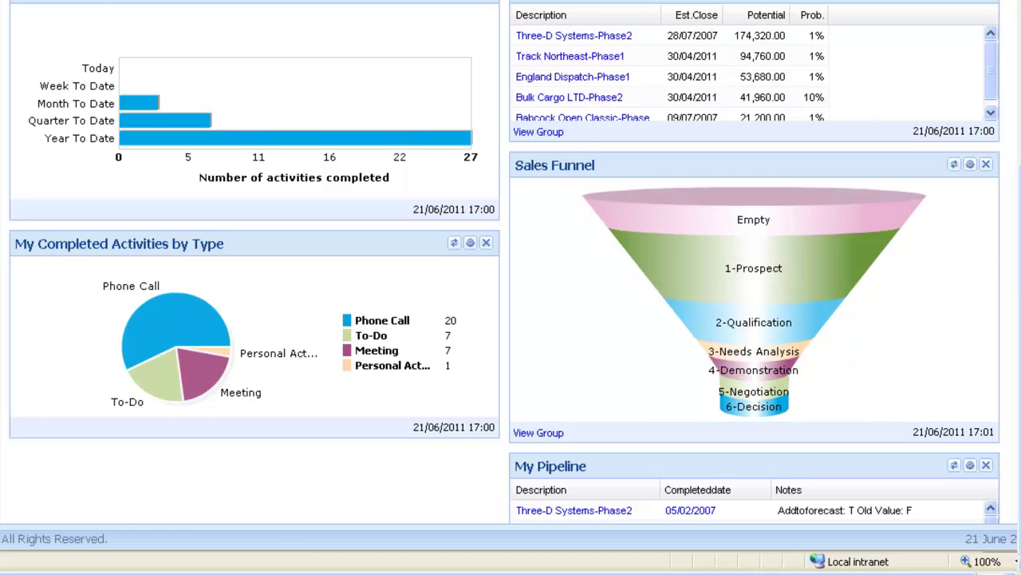
pyautogui.scroll(3, 1015, 286)
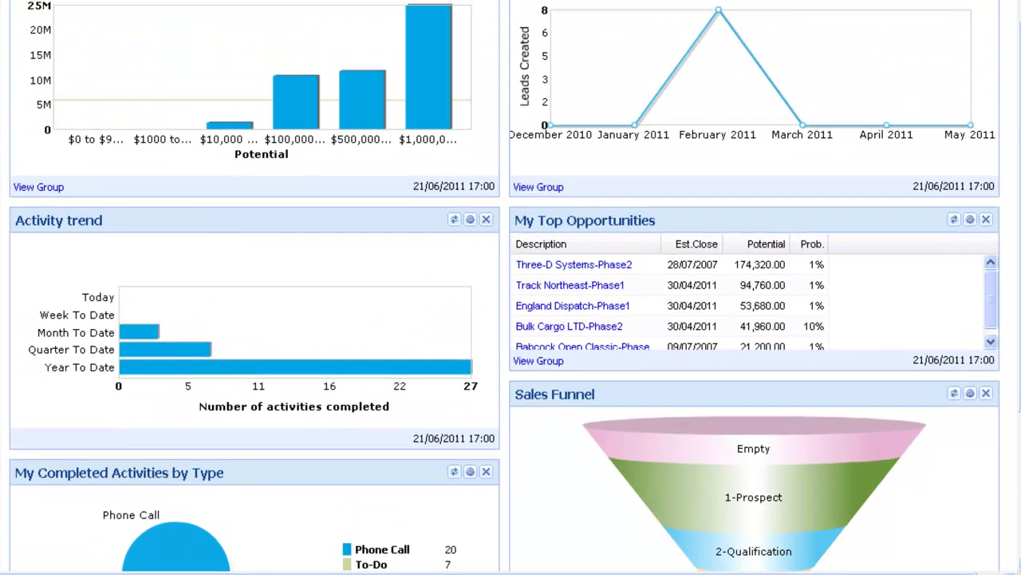
pyautogui.moveTo(851, 391); pyautogui.dragTo(853, 24)
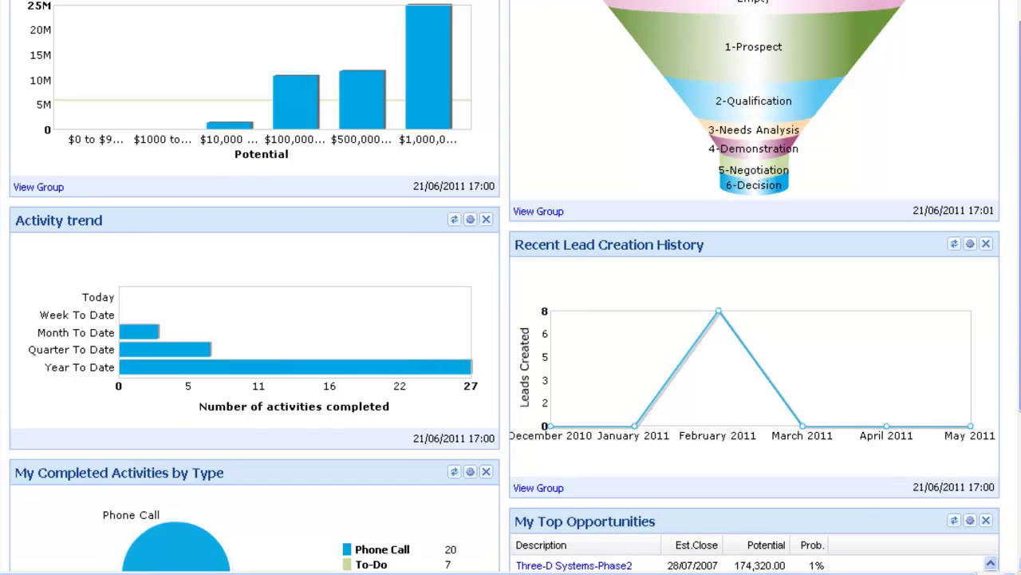
pyautogui.scroll(3, 968, 56)
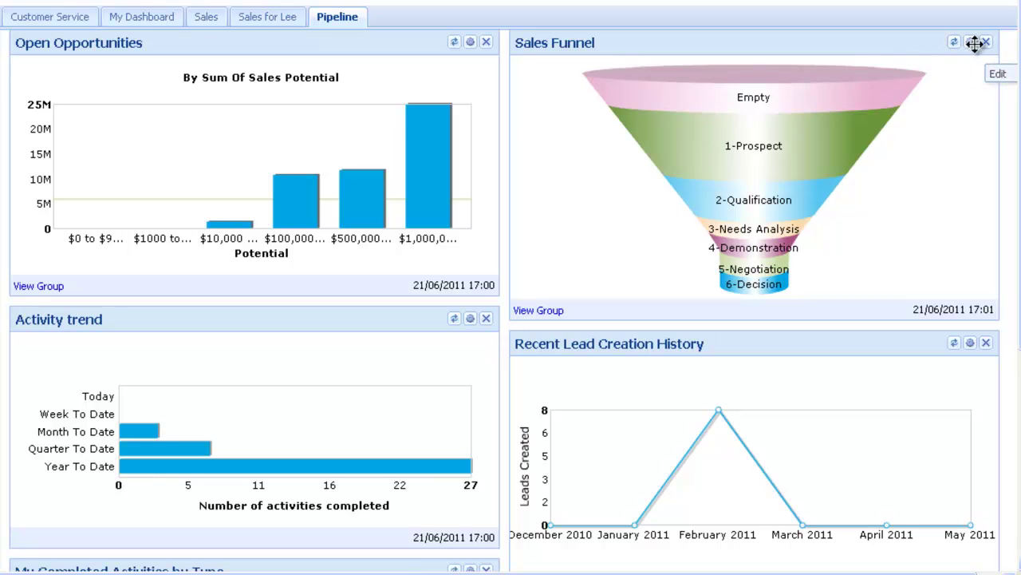
# Review the Sales Funnel widget's settings without changing them, and remove the Recent Lead Creation History widget
pyautogui.click(971, 43)
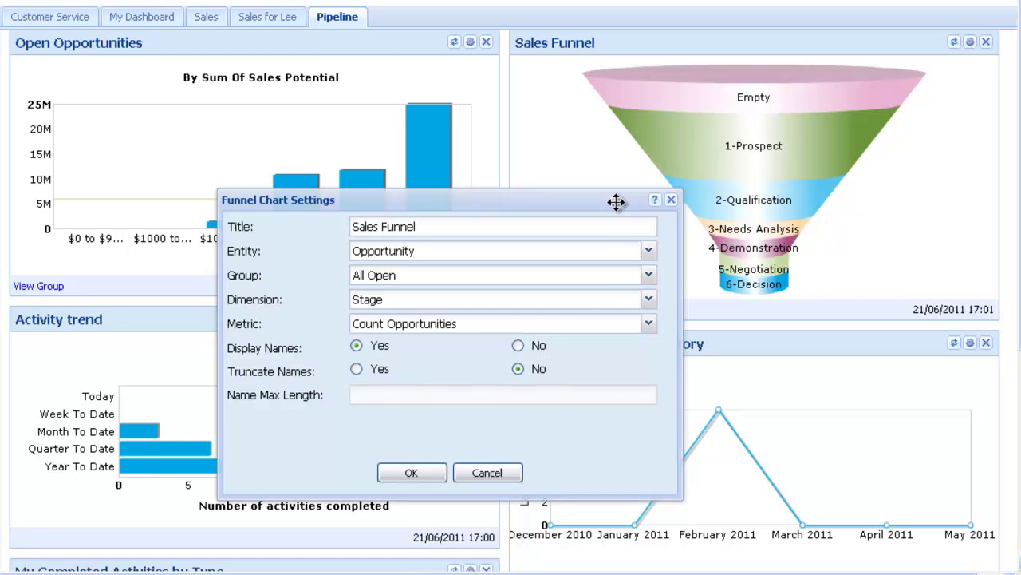
pyautogui.click(487, 474)
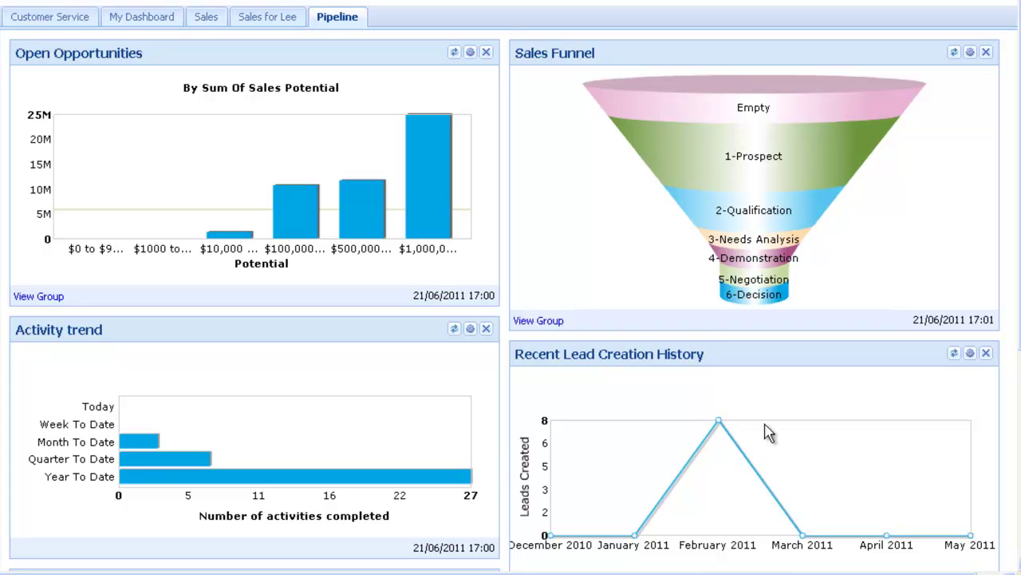
pyautogui.click(987, 354)
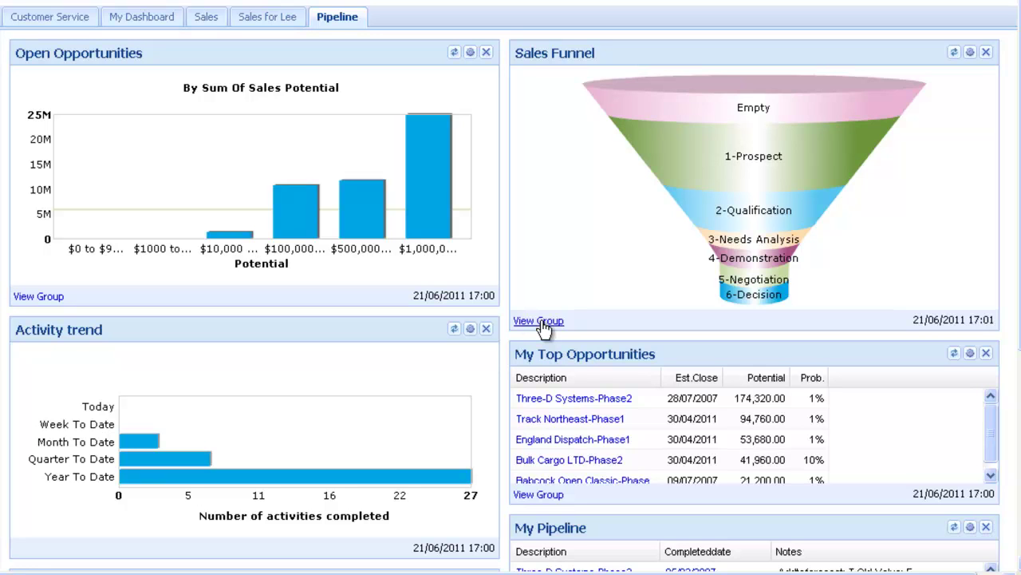
# Set the Pipeline dashboard's template to Two Column larger left and make it the default dashboard
pyautogui.rightClick(342, 20)
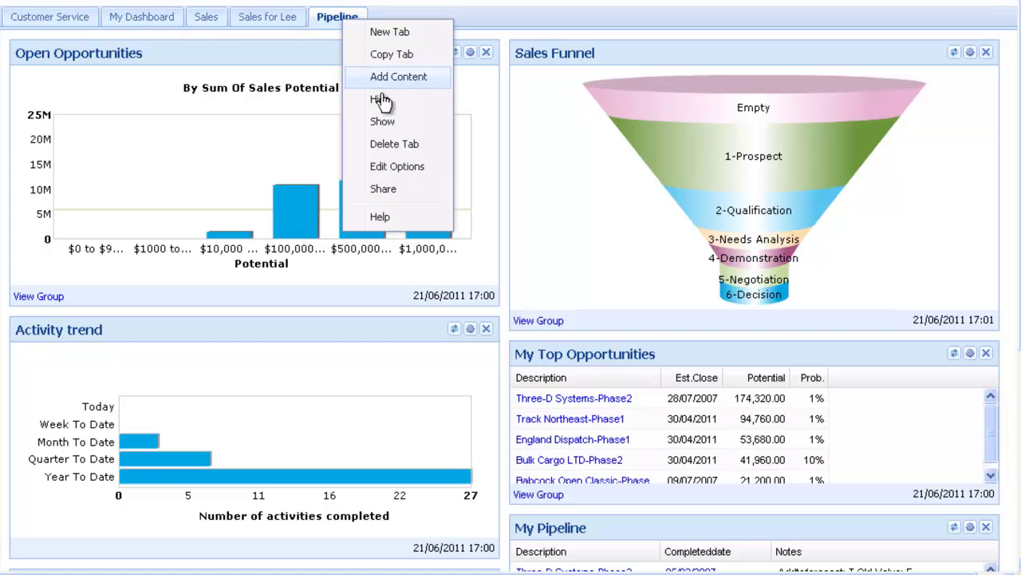
pyautogui.click(393, 167)
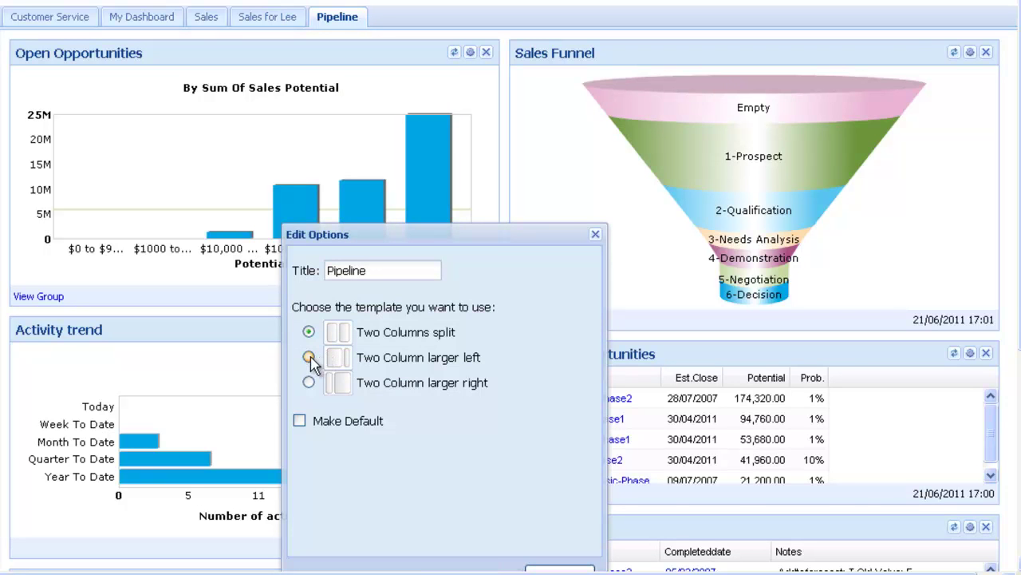
pyautogui.click(309, 358)
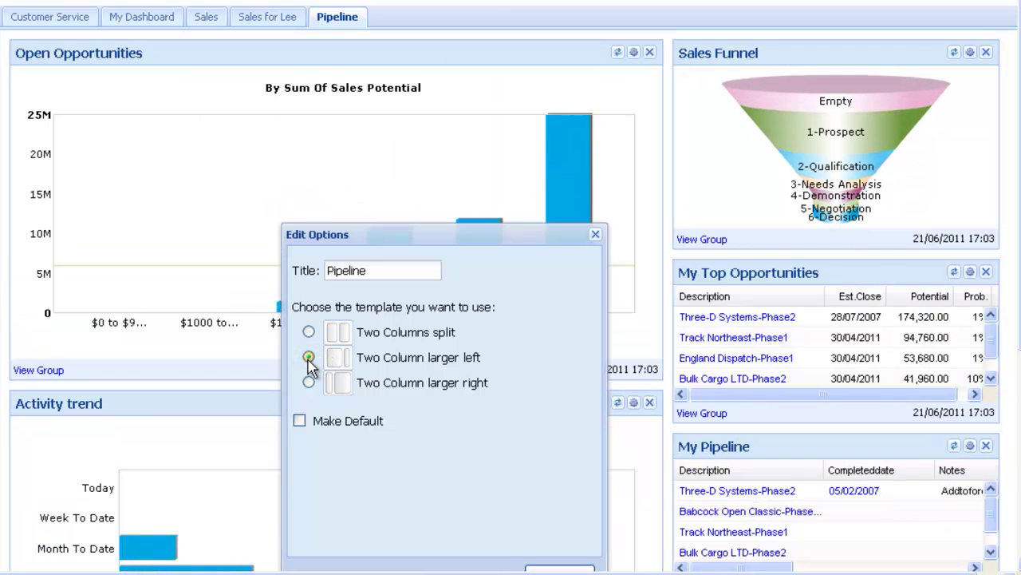
pyautogui.click(299, 421)
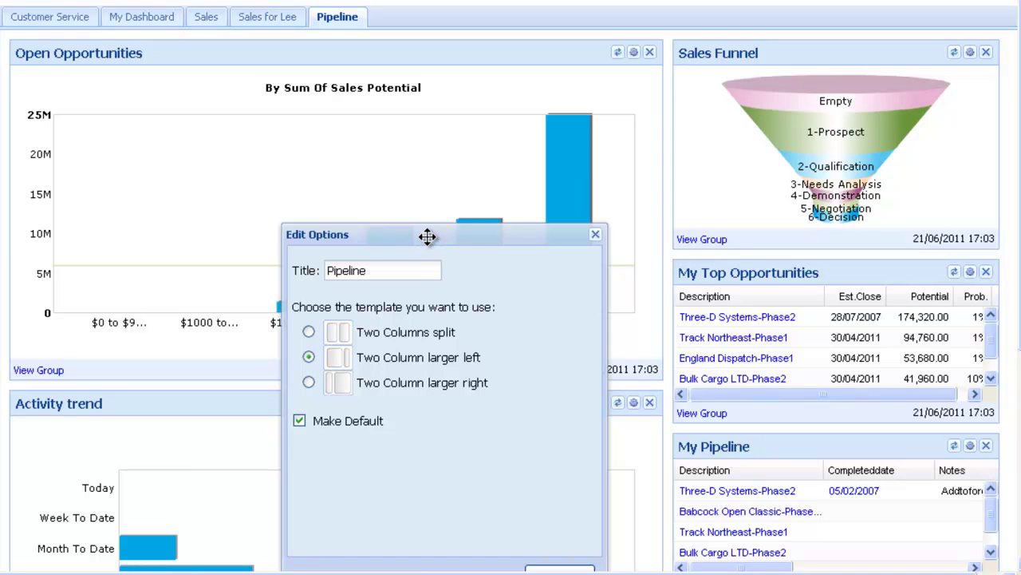
pyautogui.moveTo(431, 221); pyautogui.dragTo(434, 200)
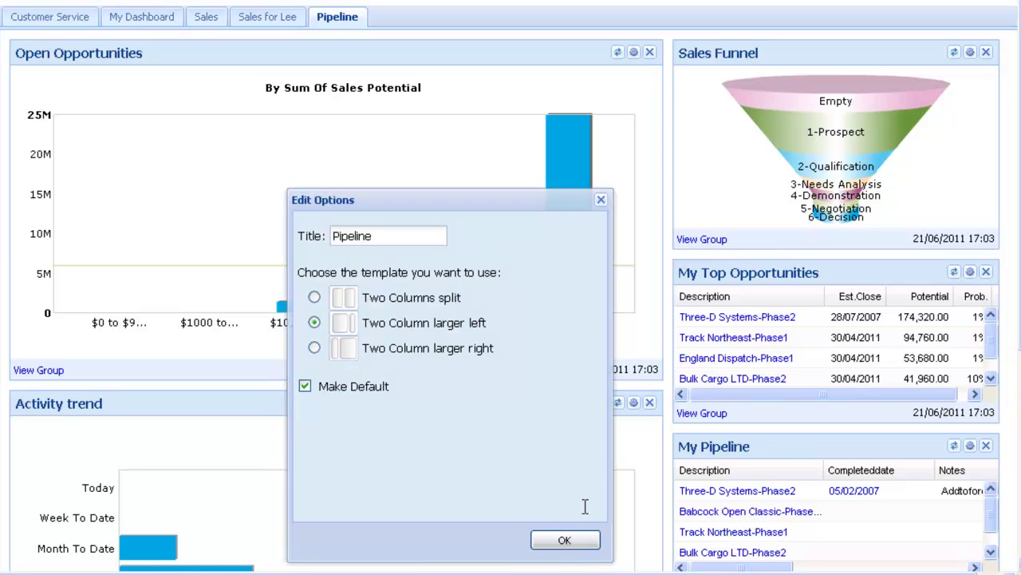
pyautogui.click(567, 542)
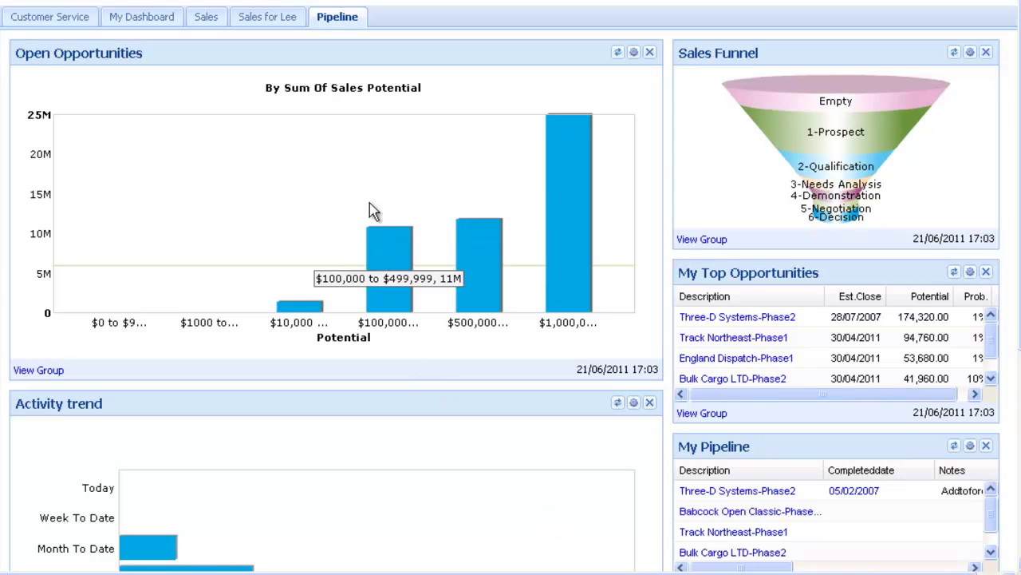
# Share the Pipeline dashboard with the second, seventh and eleventh users in the list of all users
pyautogui.rightClick(335, 19)
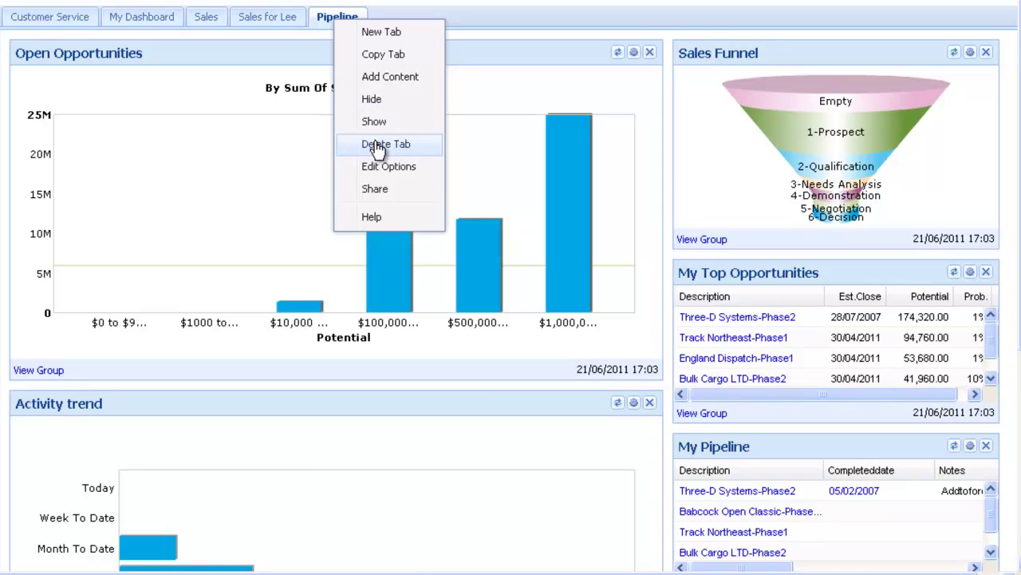
pyautogui.click(382, 194)
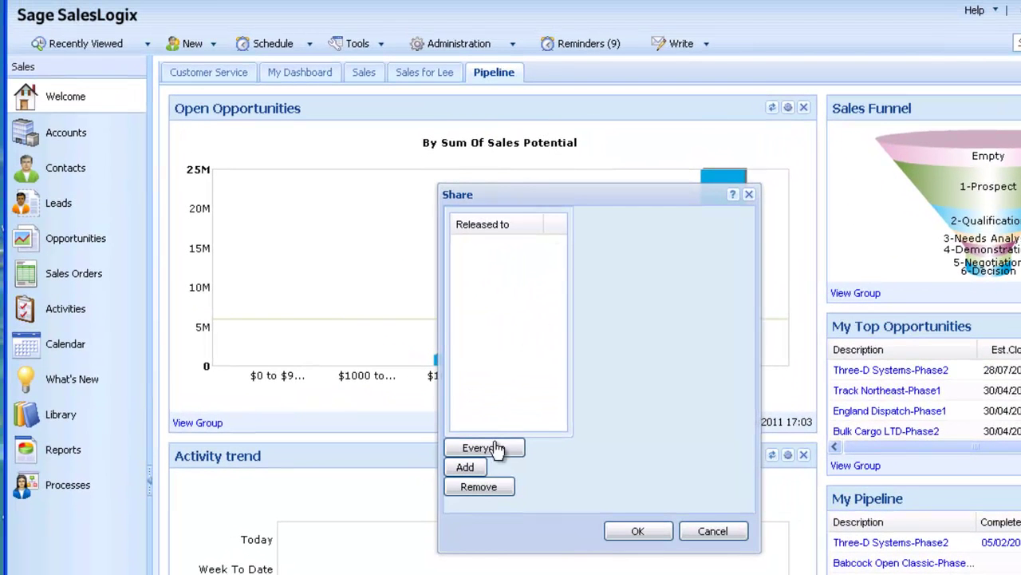
pyautogui.click(470, 467)
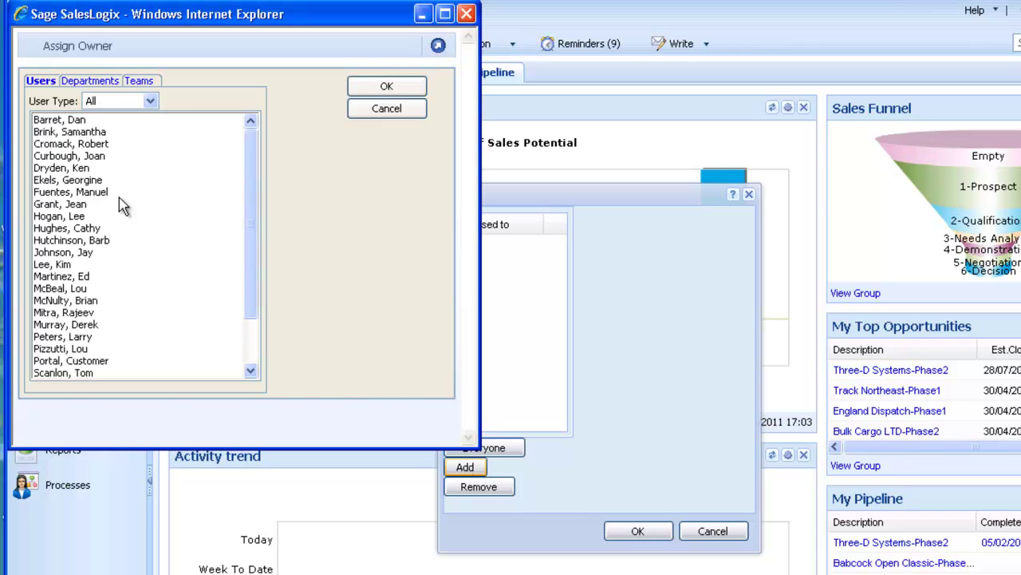
pyautogui.click(83, 133)
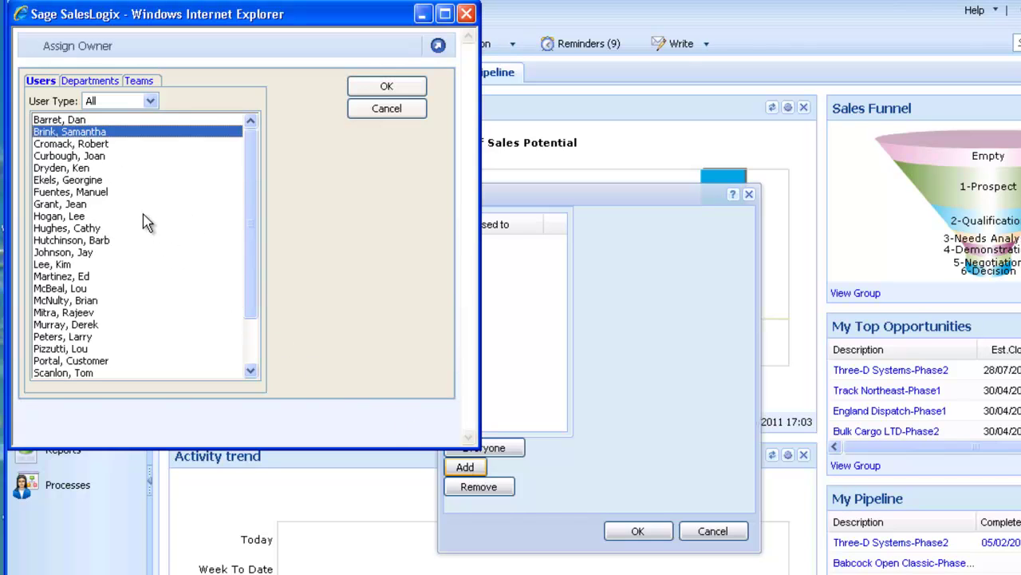
pyautogui.keyDown('ctrl'); pyautogui.click(107, 193); pyautogui.keyUp('ctrl')
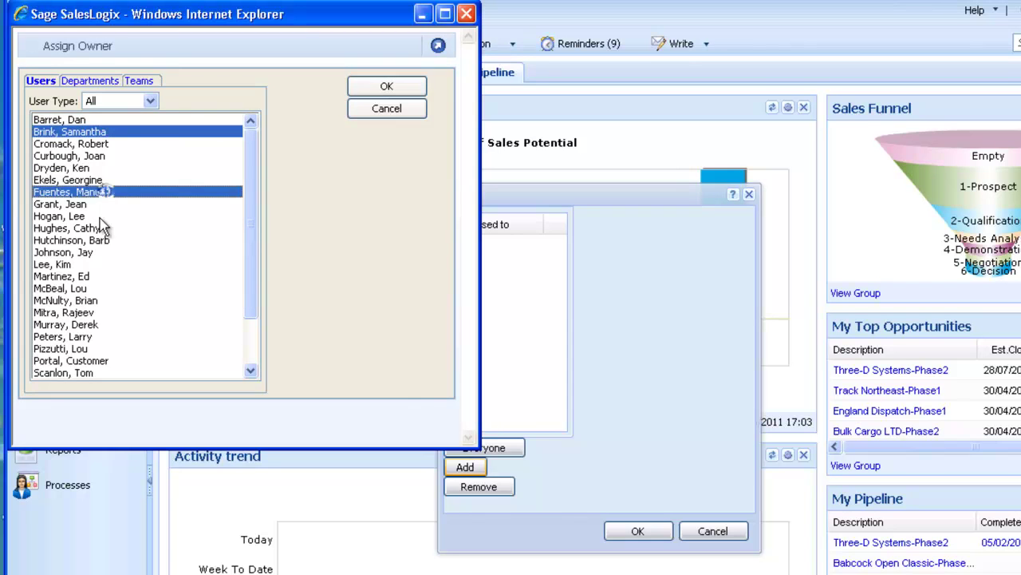
pyautogui.keyDown('ctrl'); pyautogui.click(92, 241); pyautogui.keyUp('ctrl')
pyautogui.click(377, 90)
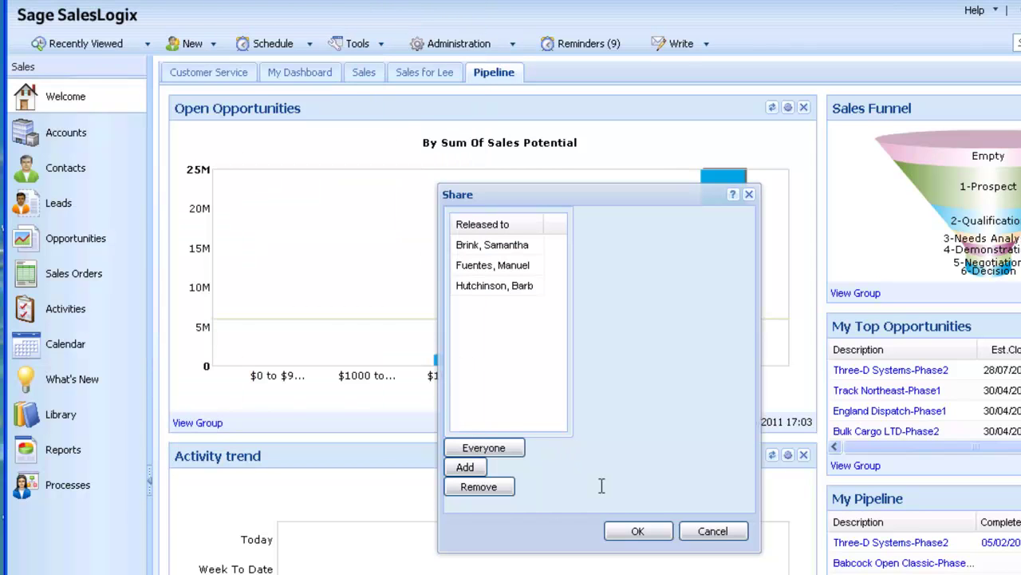
pyautogui.click(639, 532)
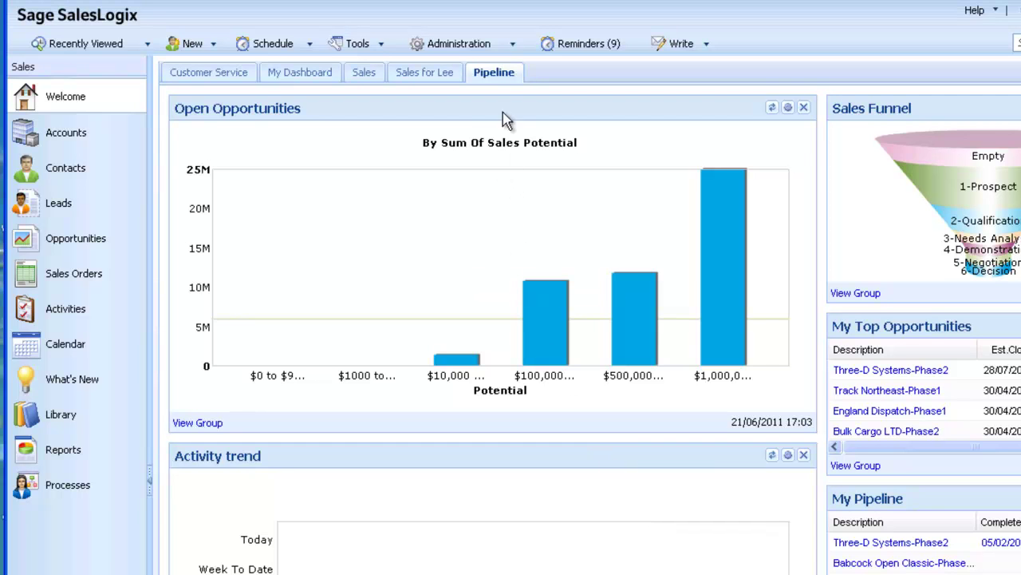
# Create a new dashboard tab named Support
pyautogui.rightClick(491, 72)
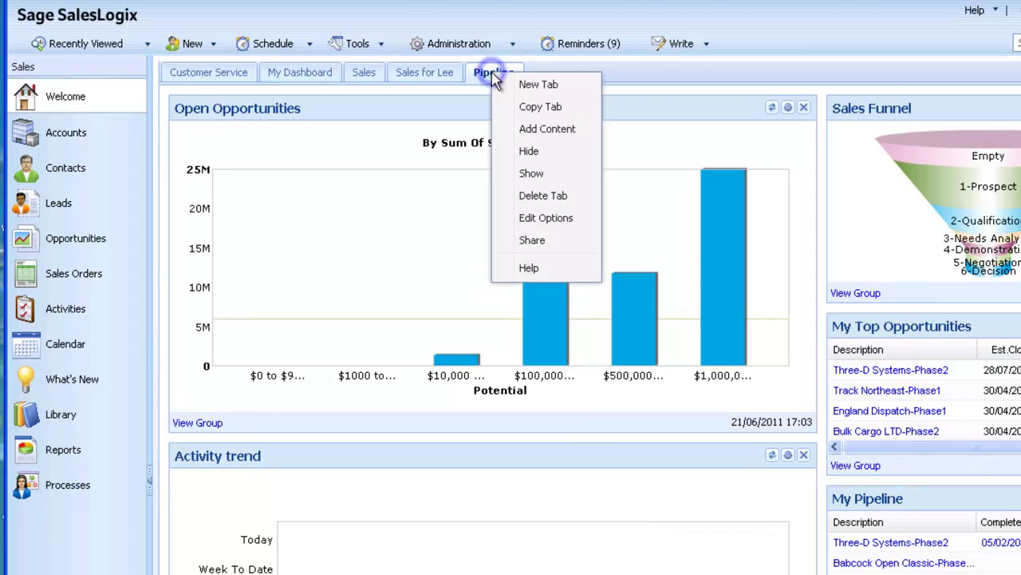
pyautogui.click(536, 85)
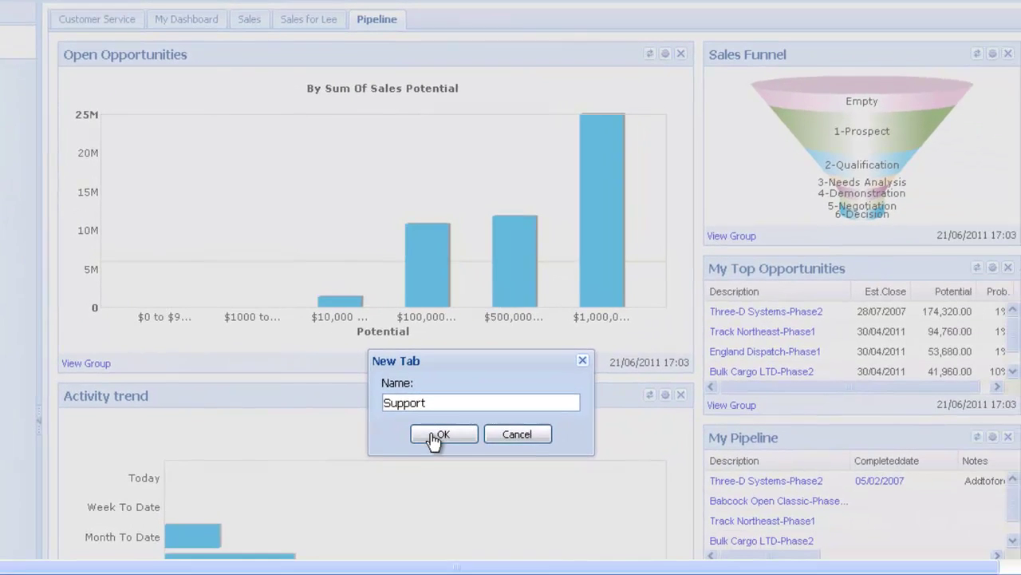
pyautogui.click(562, 494)
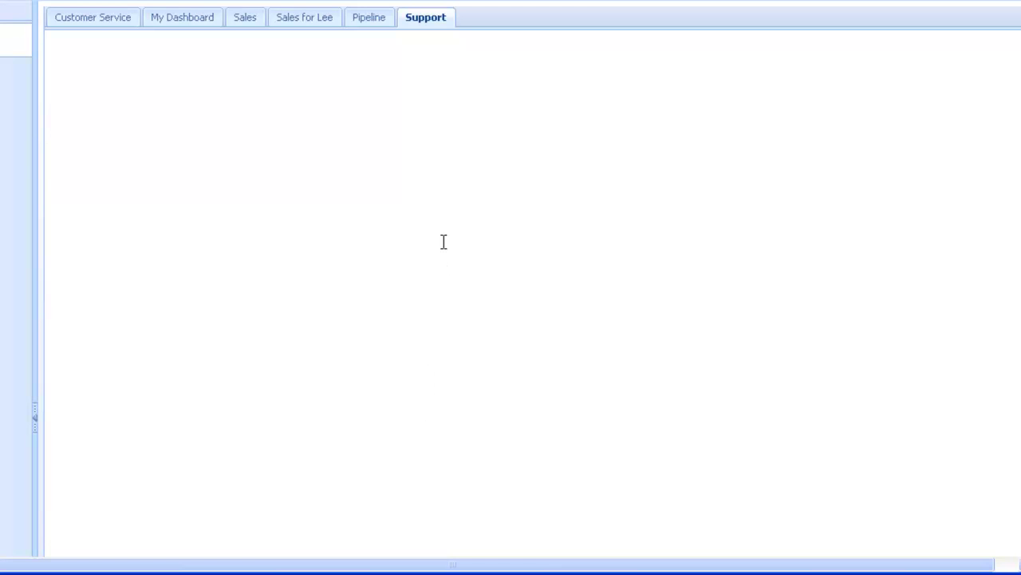
# Add a Pie Chart widget to the empty Support dashboard
pyautogui.rightClick(424, 21)
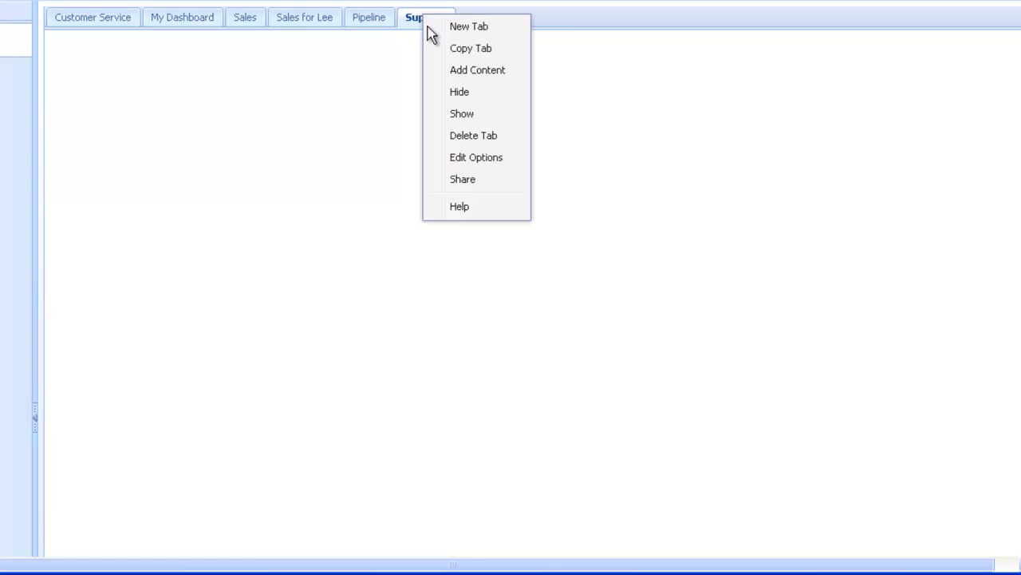
pyautogui.click(467, 72)
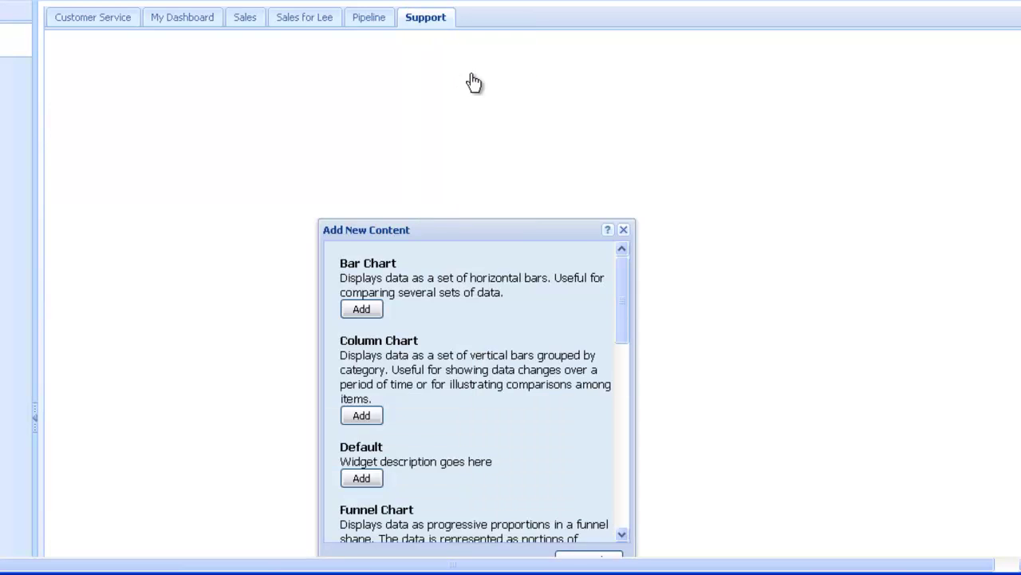
pyautogui.moveTo(621, 279); pyautogui.dragTo(515, 475)
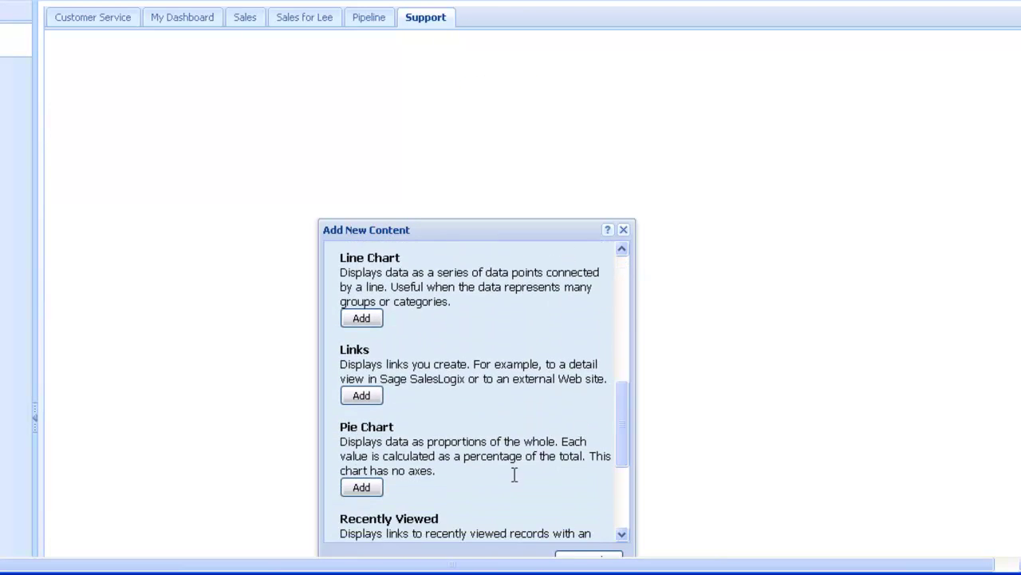
pyautogui.click(374, 470)
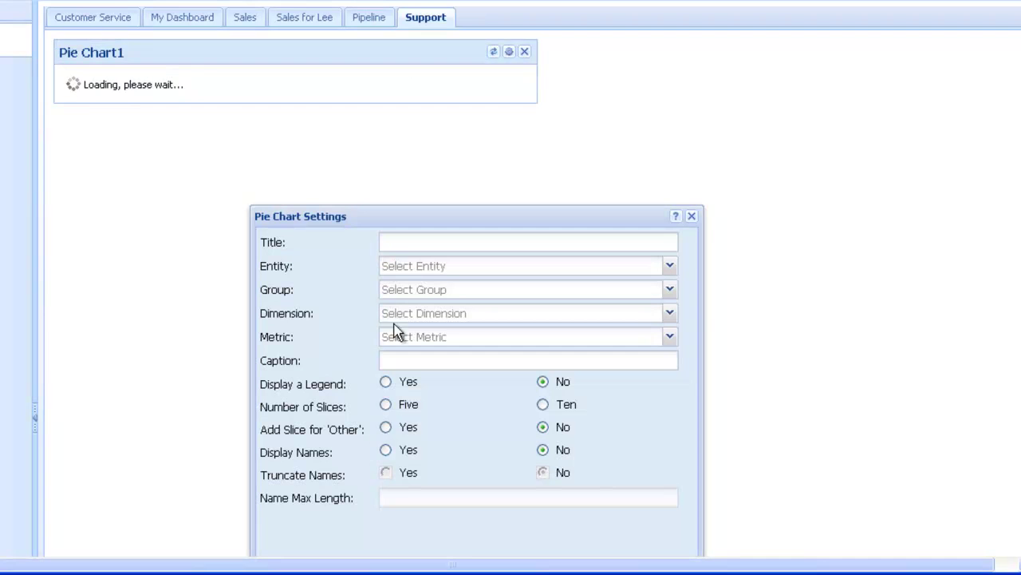
# Title the pie chart Open Tickets and set its entity to Ticket and its group to All Open
pyautogui.click(401, 240)
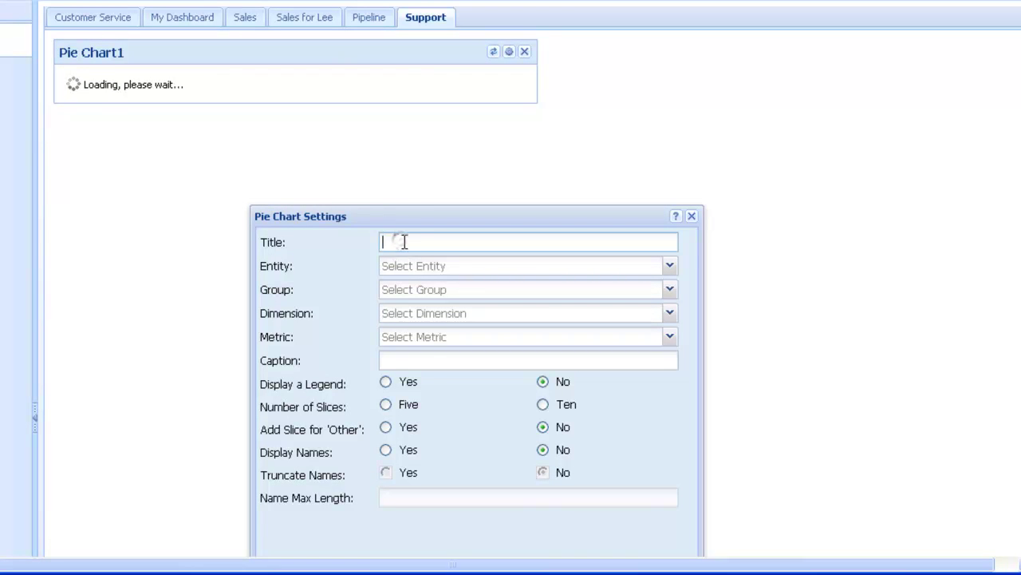
pyautogui.write('Open Tickets')
pyautogui.click(669, 267)
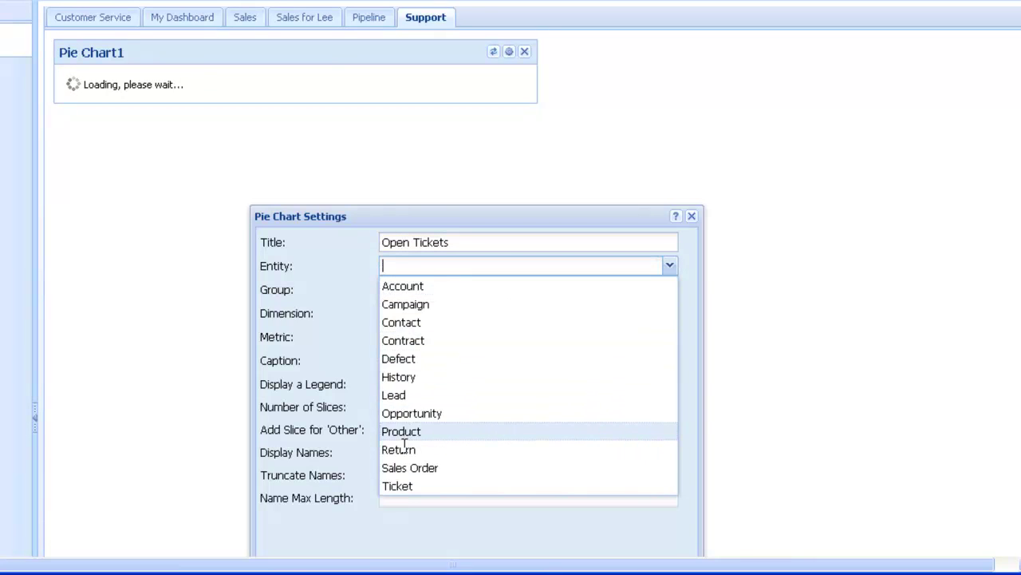
pyautogui.click(407, 487)
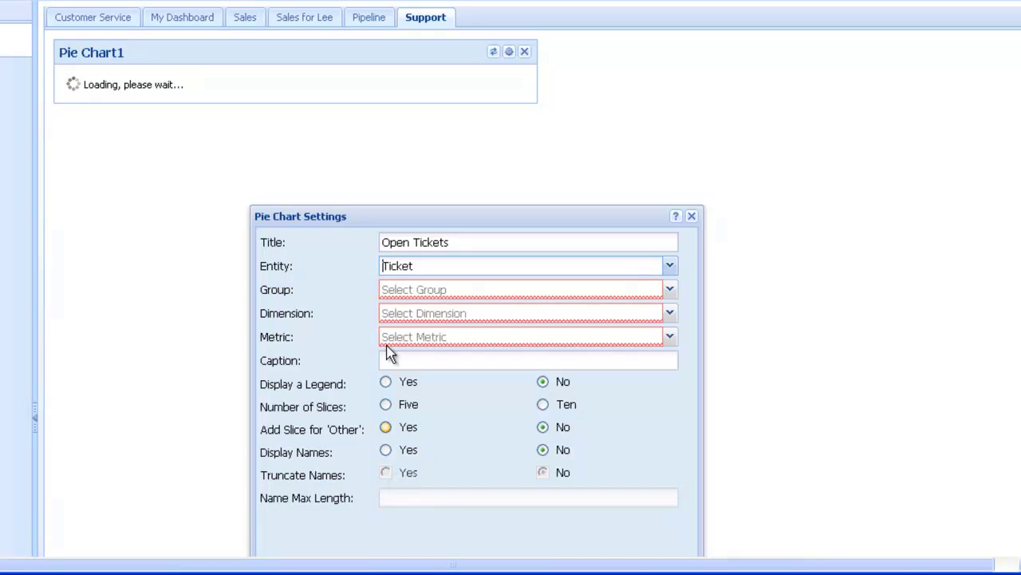
pyautogui.click(674, 295)
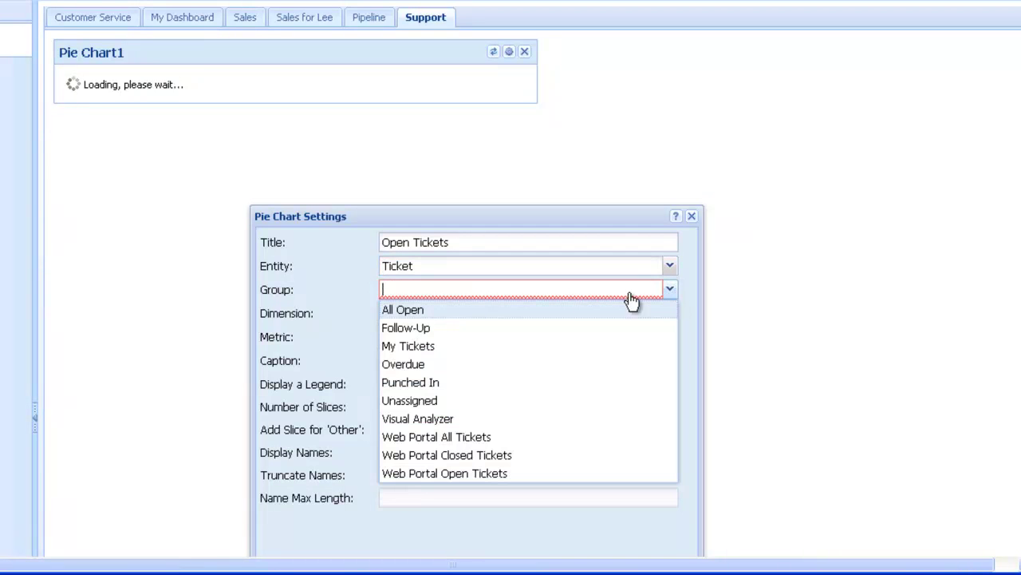
pyautogui.click(403, 313)
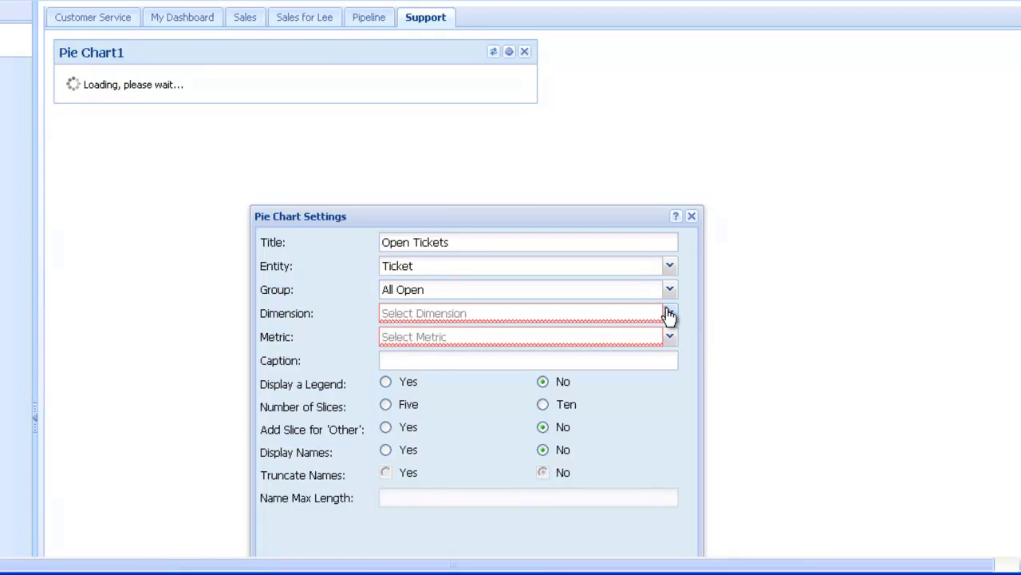
# Set the pie chart's dimension to Status, its metric to Ticket Count and its caption to Open Tickets
pyautogui.click(668, 313)
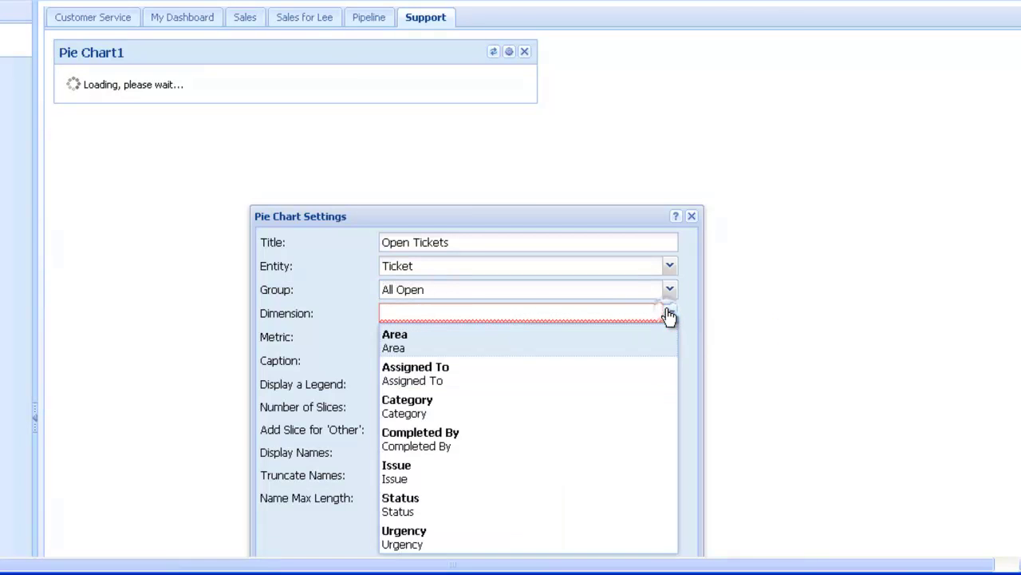
pyautogui.click(399, 508)
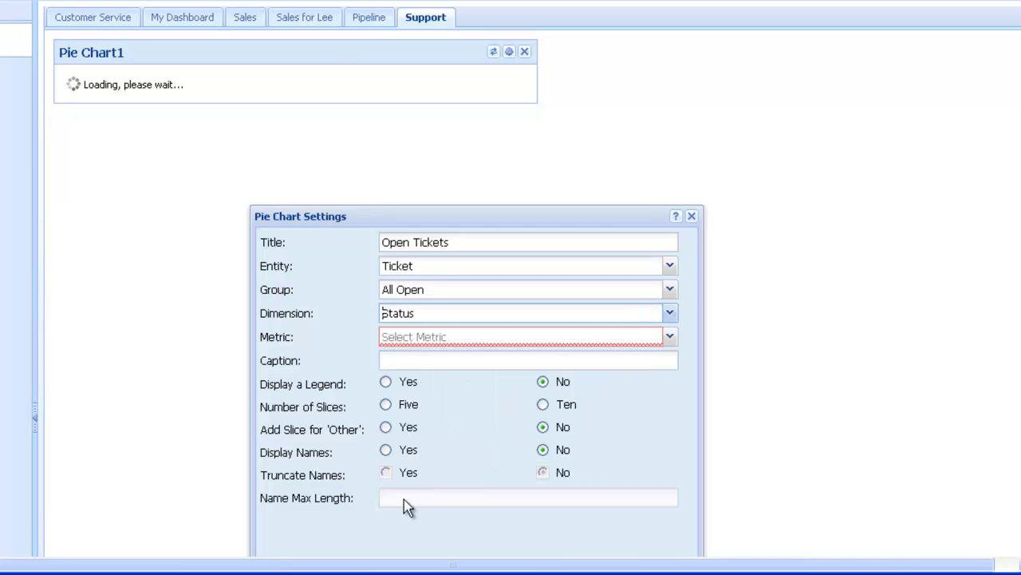
pyautogui.click(670, 339)
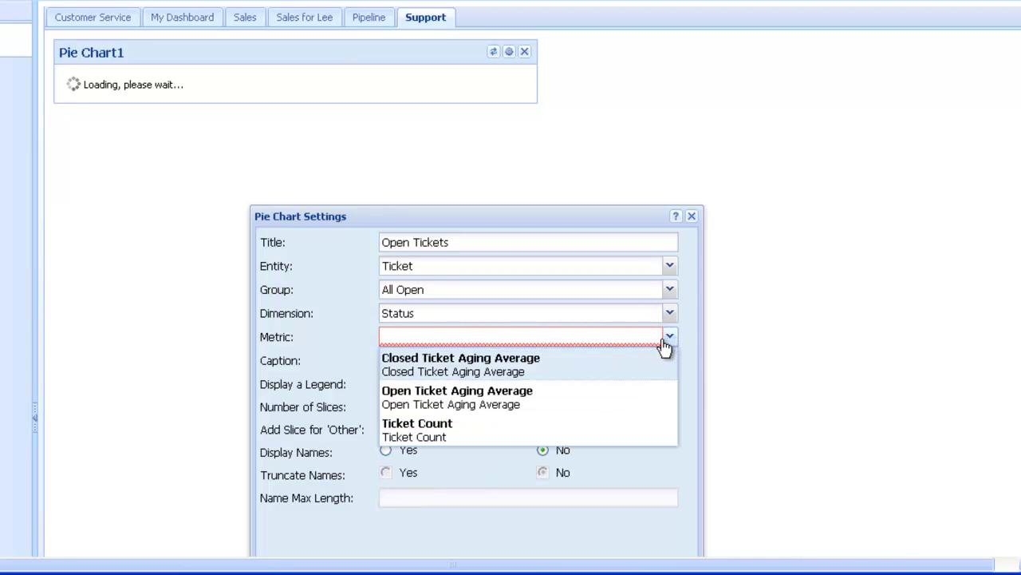
pyautogui.click(413, 439)
pyautogui.click(448, 363)
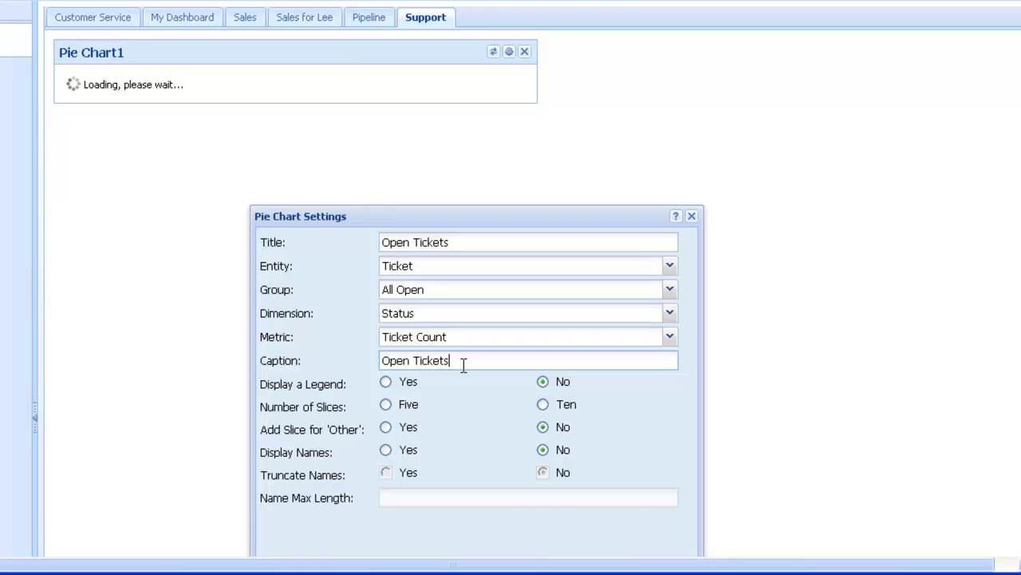
# Turn on the pie chart's legend, five slices, the slice for 'Other' and Display Names, and create the chart
pyautogui.click(387, 382)
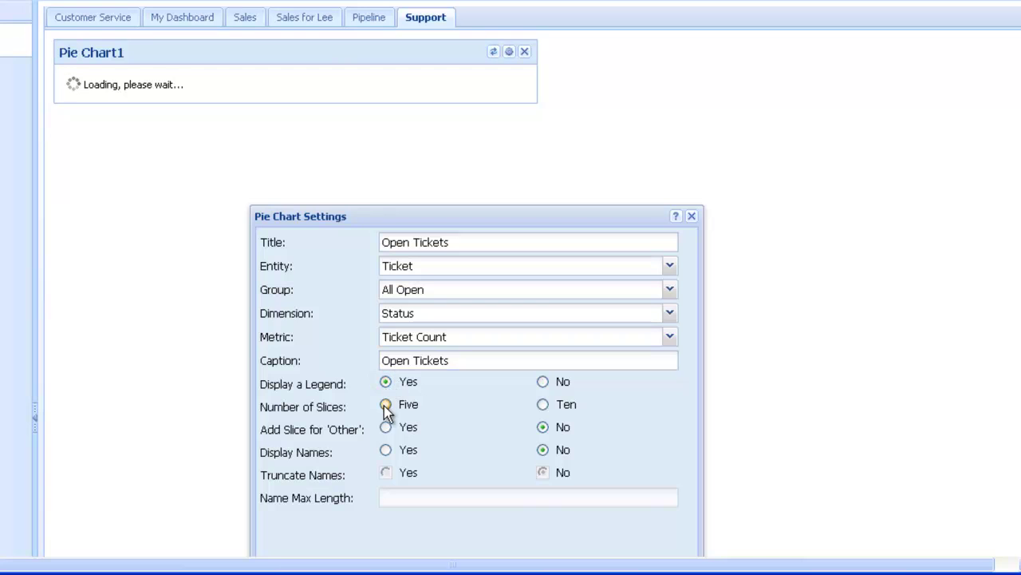
pyautogui.click(385, 405)
pyautogui.click(387, 452)
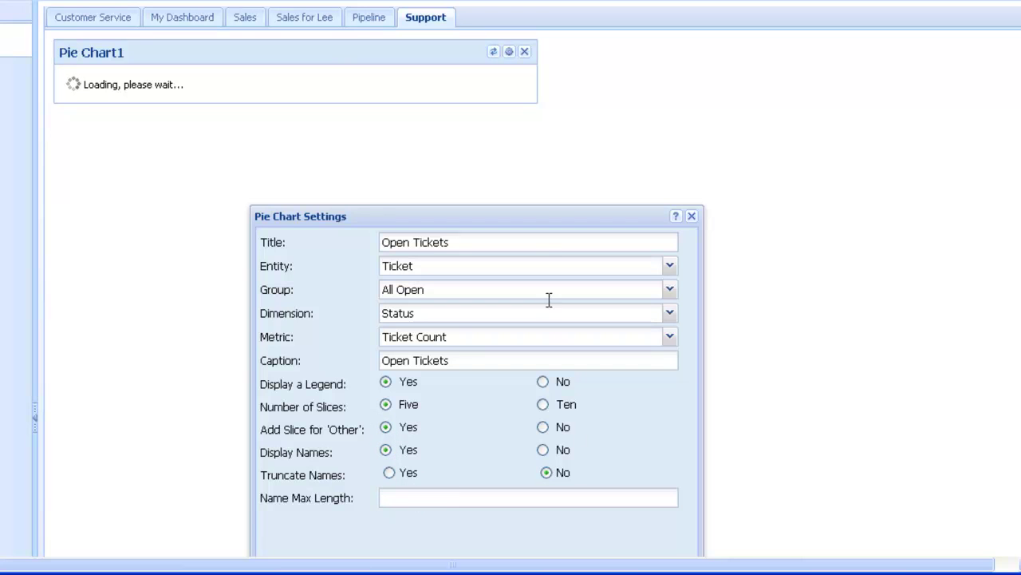
pyautogui.moveTo(547, 218); pyautogui.dragTo(553, 130)
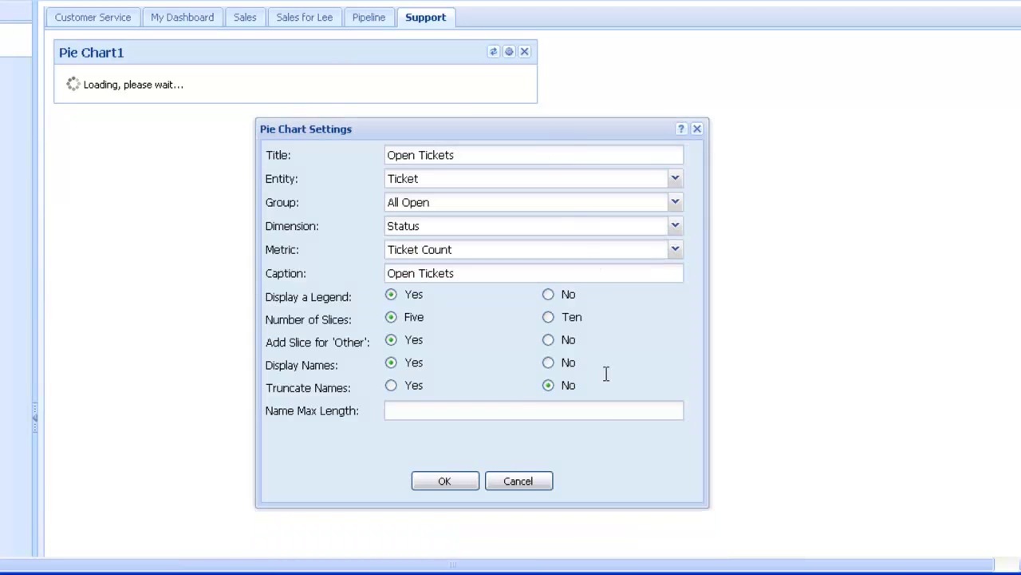
pyautogui.click(445, 482)
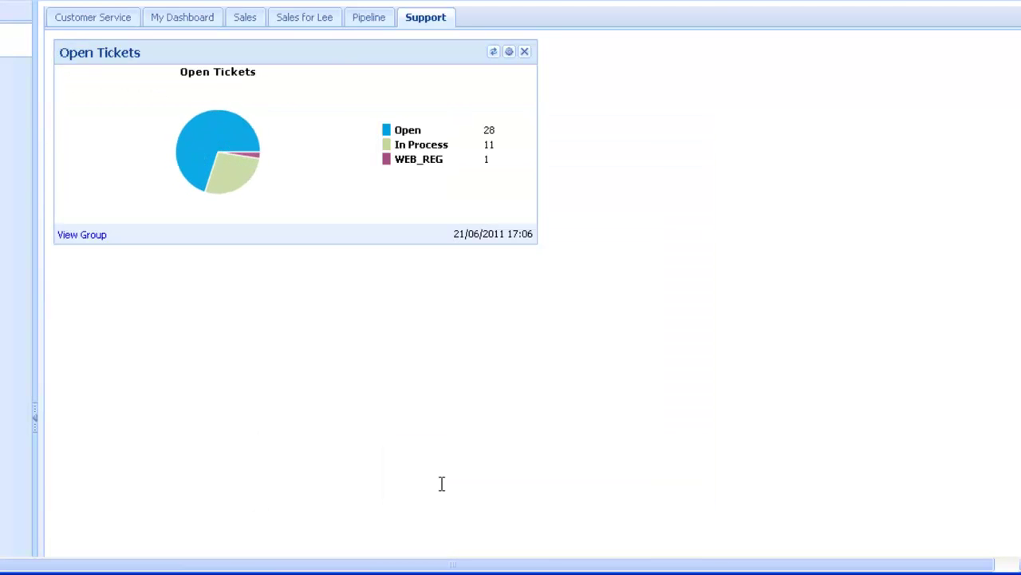